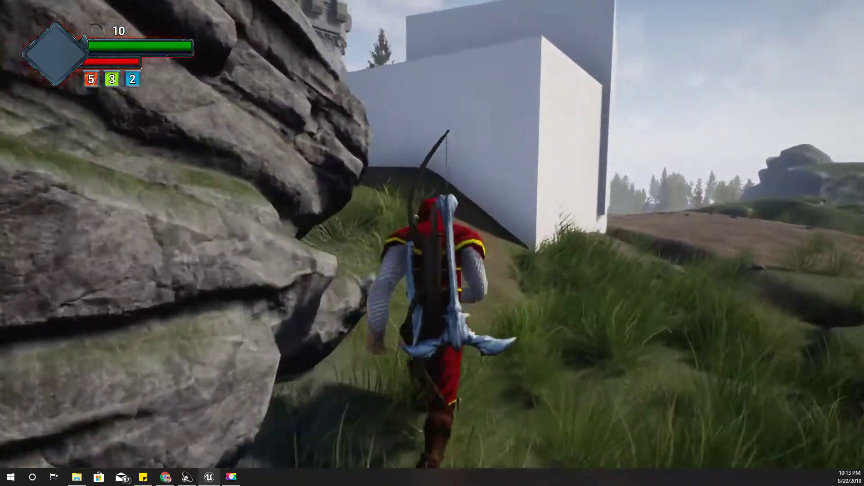
Finish the first climb of the white wall, stop play, and reframe the editor view on the block
{"action": "key", "text": "w"}
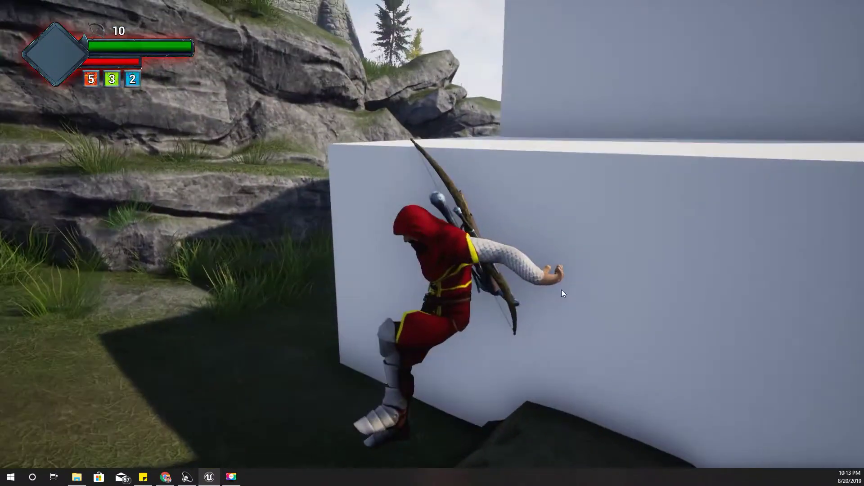
{"action": "key", "text": "Escape"}
{"action": "right_click_drag", "start_coordinate": [562, 294], "coordinate": [540, 294]}
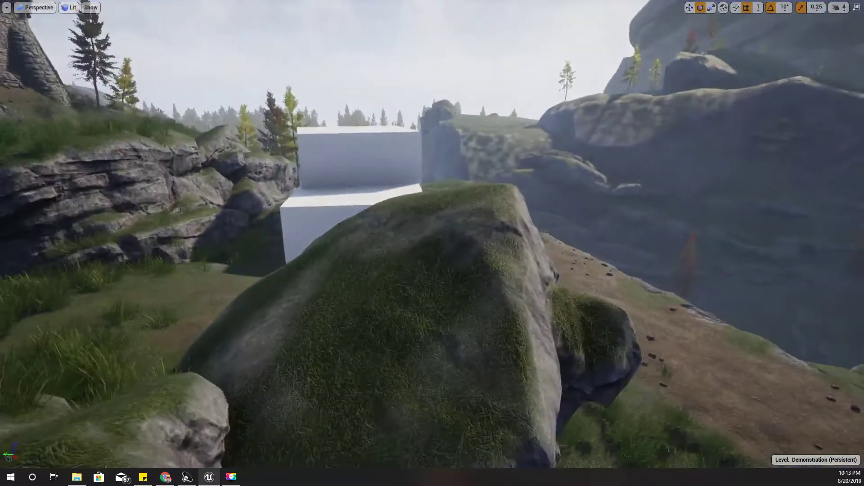
{"action": "scroll", "coordinate": [484, 311], "scroll_direction": "up", "scroll_amount": 3}
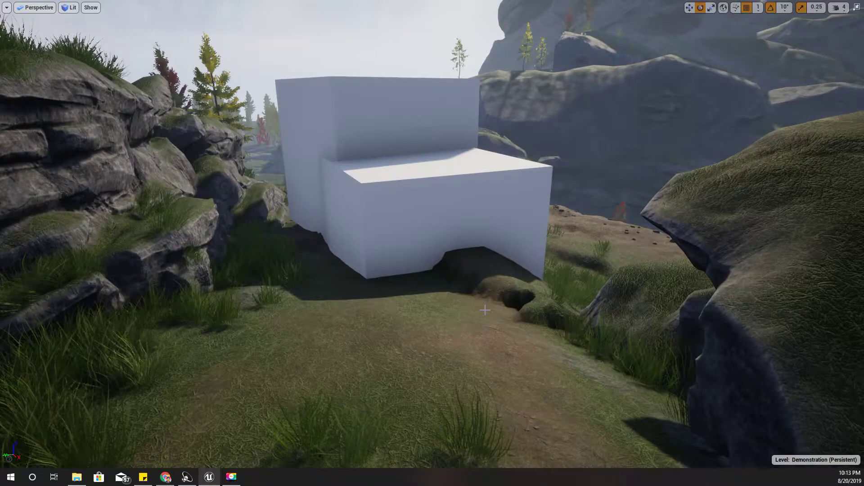
Play-test again, climbing the lower block and then the taller wall's ledge, and end the session
{"action": "key", "text": "alt+p"}
{"action": "key", "text": "w"}
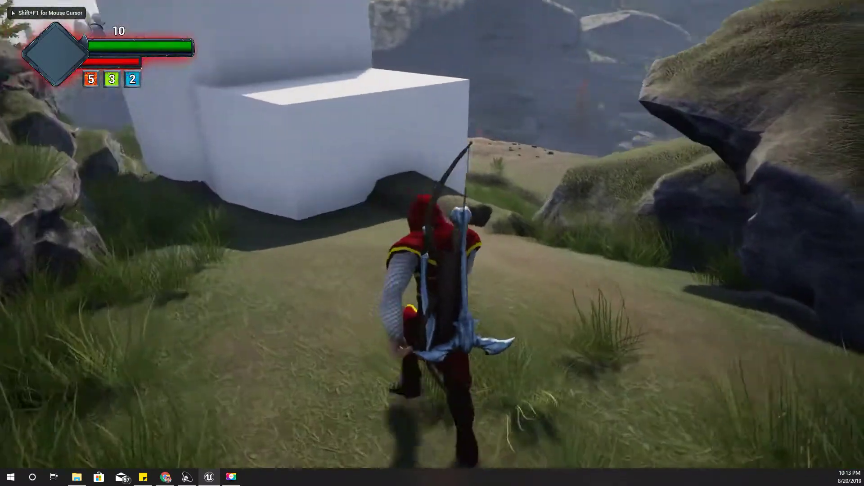
{"action": "key", "text": "space"}
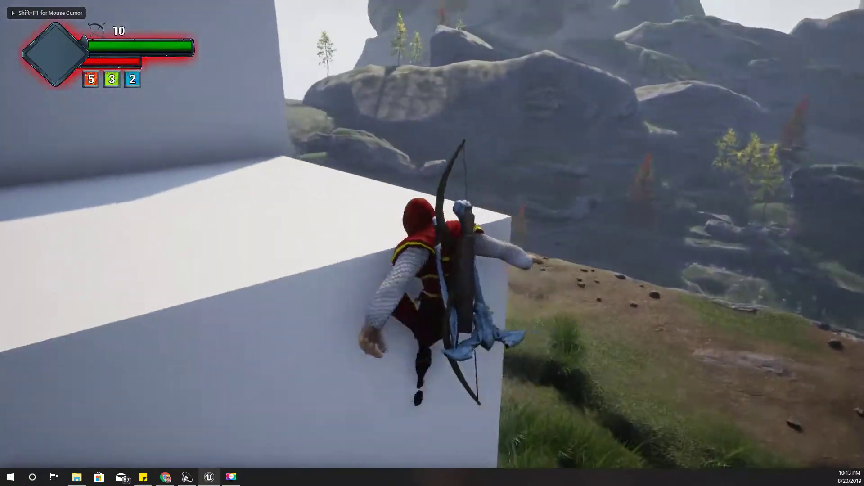
{"action": "key", "text": "w"}
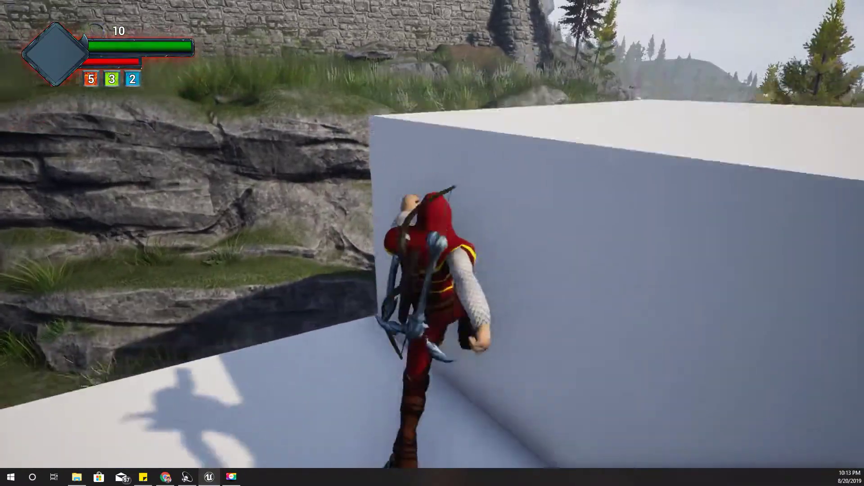
{"action": "key", "text": "space"}
{"action": "key", "text": "w"}
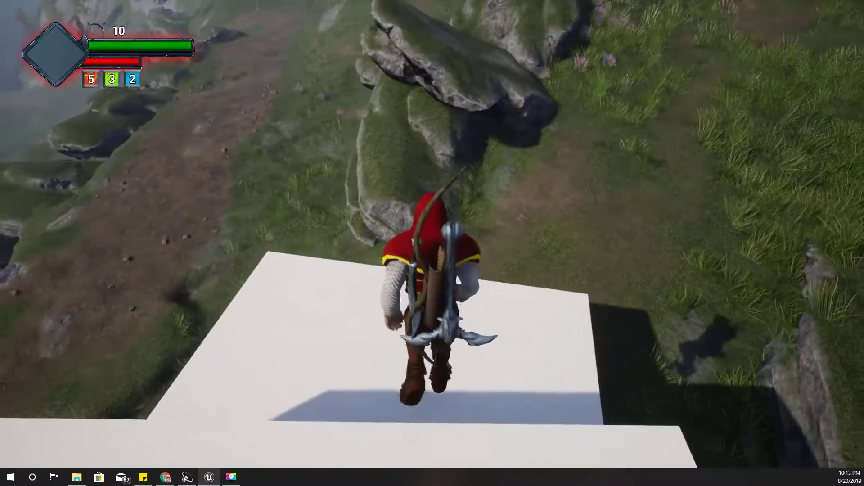
{"action": "key", "text": "Escape"}
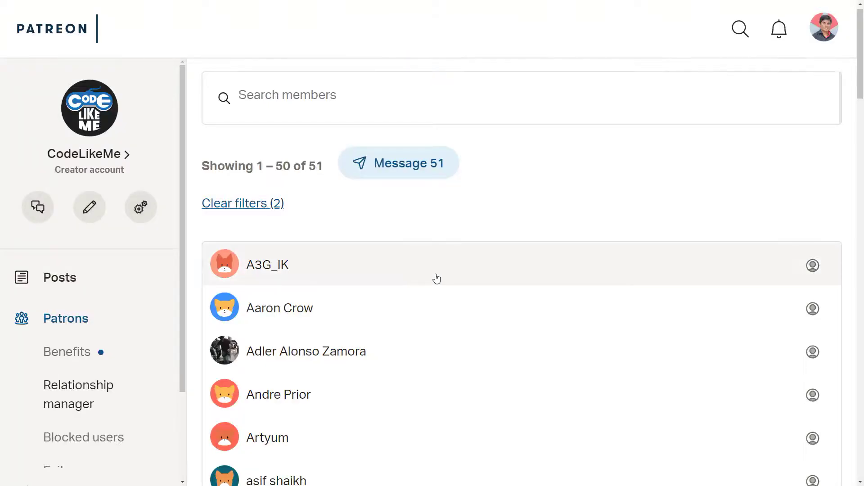
Scroll the Patrons list down to the bottom of the first page so the pagination controls show
{"action": "scroll", "coordinate": [436, 280], "scroll_direction": "down", "scroll_amount": 3}
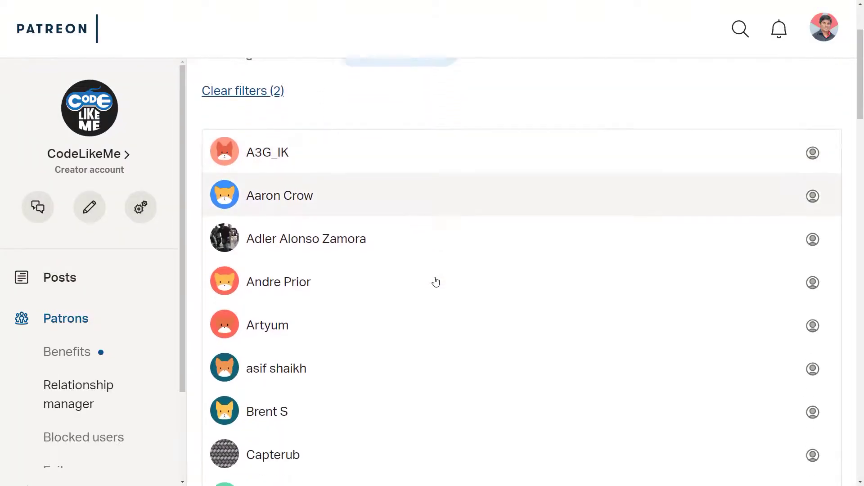
{"action": "scroll", "coordinate": [435, 282], "scroll_direction": "down", "scroll_amount": 3}
{"action": "scroll", "coordinate": [436, 282], "scroll_direction": "down", "scroll_amount": 4}
{"action": "scroll", "coordinate": [436, 282], "scroll_direction": "down", "scroll_amount": 6}
{"action": "scroll", "coordinate": [436, 282], "scroll_direction": "down", "scroll_amount": 4}
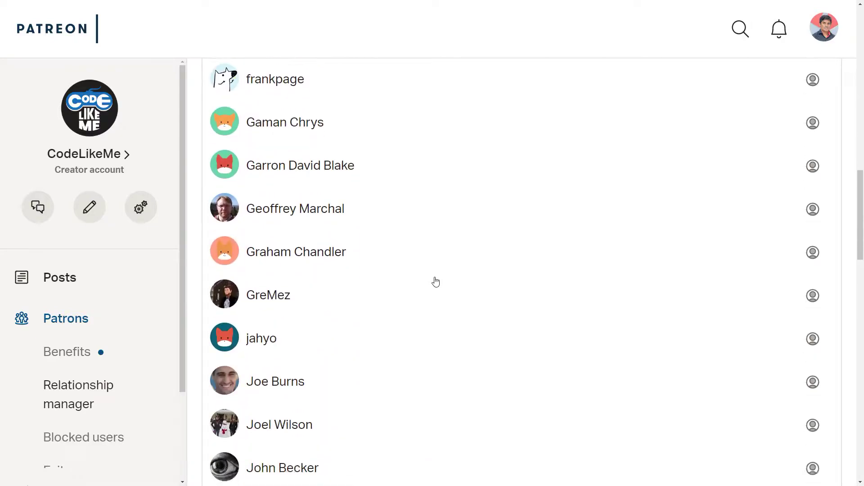
{"action": "scroll", "coordinate": [436, 282], "scroll_direction": "down", "scroll_amount": 7}
{"action": "scroll", "coordinate": [435, 283], "scroll_direction": "down", "scroll_amount": 2}
{"action": "scroll", "coordinate": [437, 284], "scroll_direction": "down", "scroll_amount": 4}
{"action": "scroll", "coordinate": [443, 286], "scroll_direction": "down", "scroll_amount": 4}
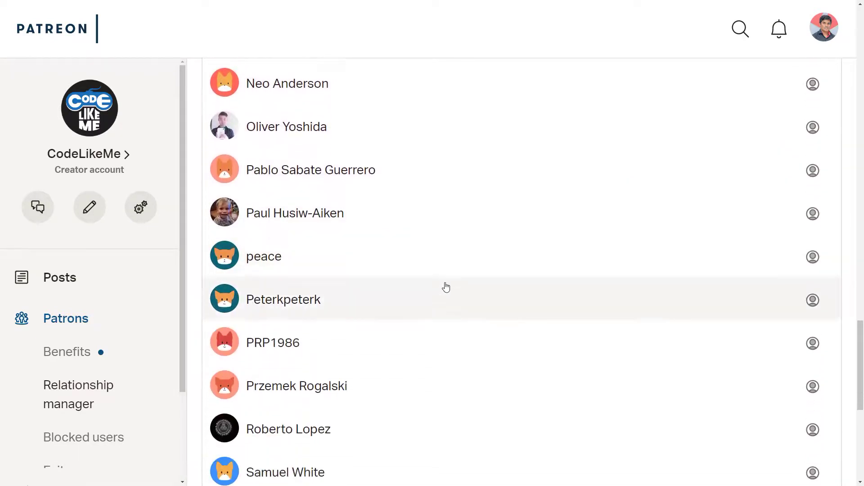
{"action": "scroll", "coordinate": [449, 288], "scroll_direction": "down", "scroll_amount": 5}
{"action": "scroll", "coordinate": [452, 290], "scroll_direction": "down", "scroll_amount": 3}
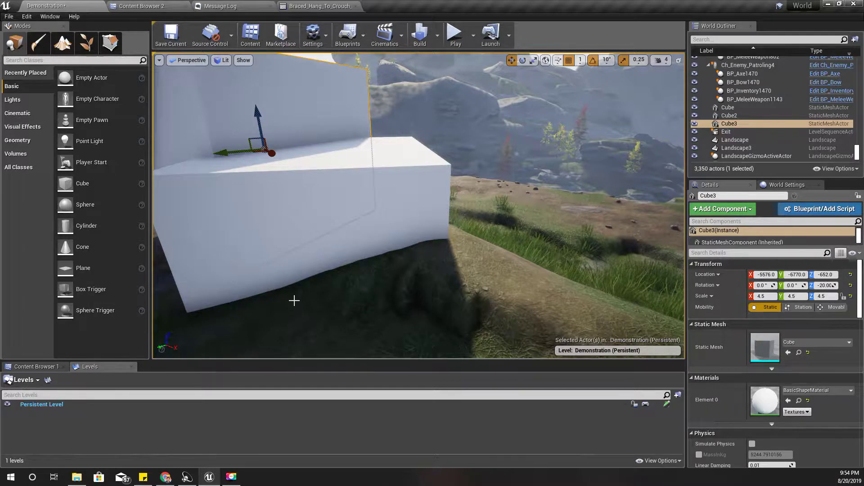
Switch the viewport to immersive full-window mode and cancel an initial play session
{"action": "key", "text": "F11"}
{"action": "key", "text": "alt+p"}
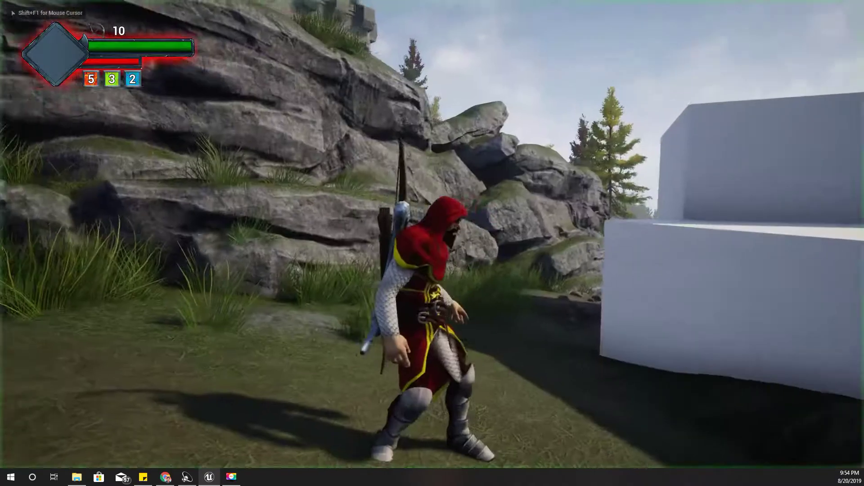
{"action": "key", "text": "Escape"}
Play-test climbing the white box and the tall white cube, step back down, and stop
{"action": "key", "text": "alt+p"}
{"action": "key", "text": "w"}
{"action": "key", "text": "space"}
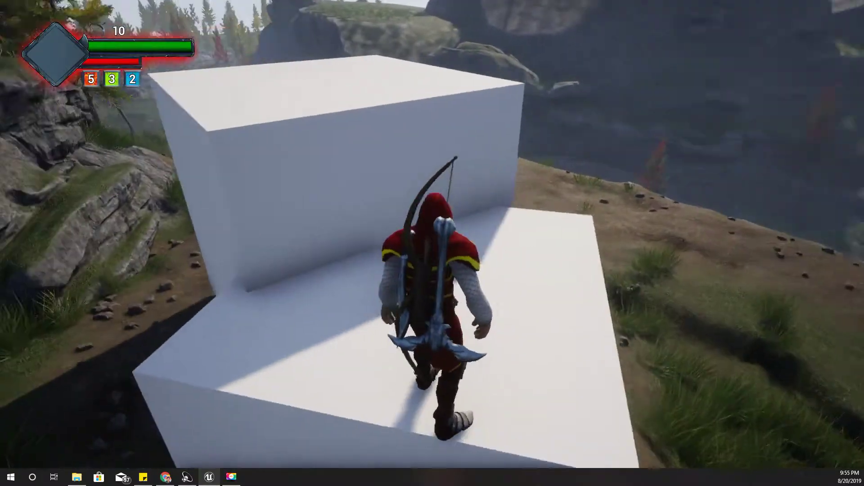
{"action": "key", "text": "a"}
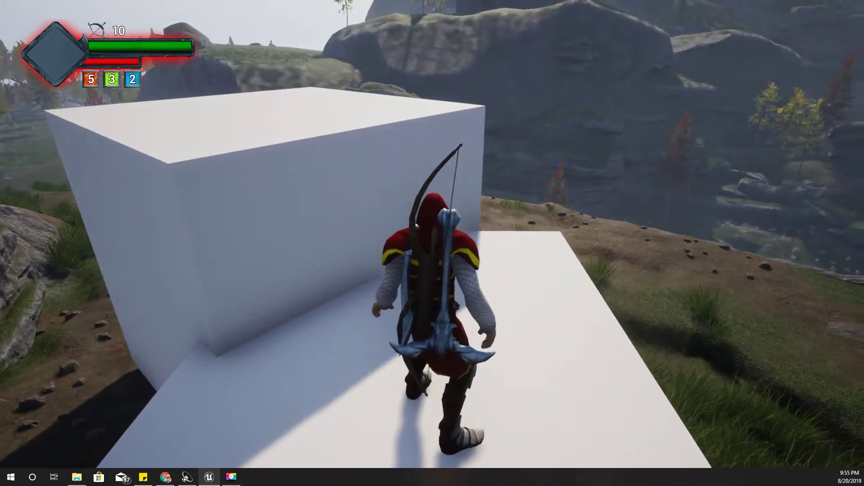
{"action": "key", "text": "space"}
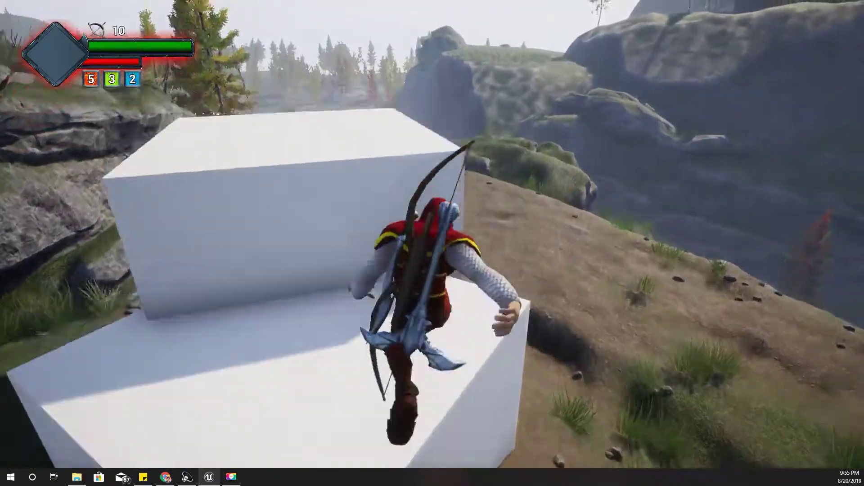
{"action": "key", "text": "w"}
{"action": "key", "text": "w"}
{"action": "key", "text": "w"}
{"action": "key", "text": "w"}
{"action": "key", "text": "w"}
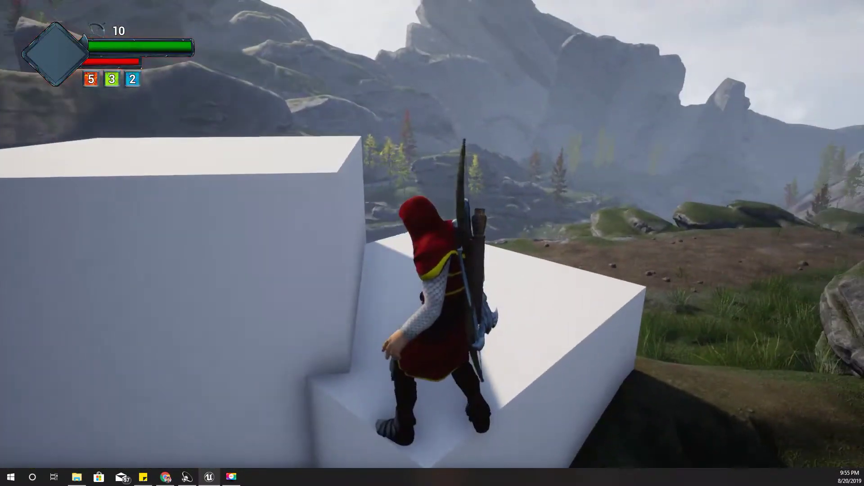
{"action": "key", "text": "s"}
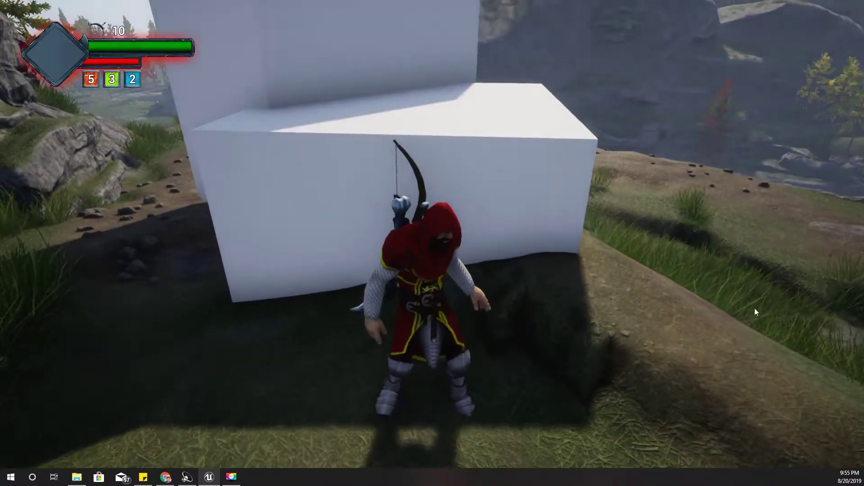
{"action": "key", "text": "Escape"}
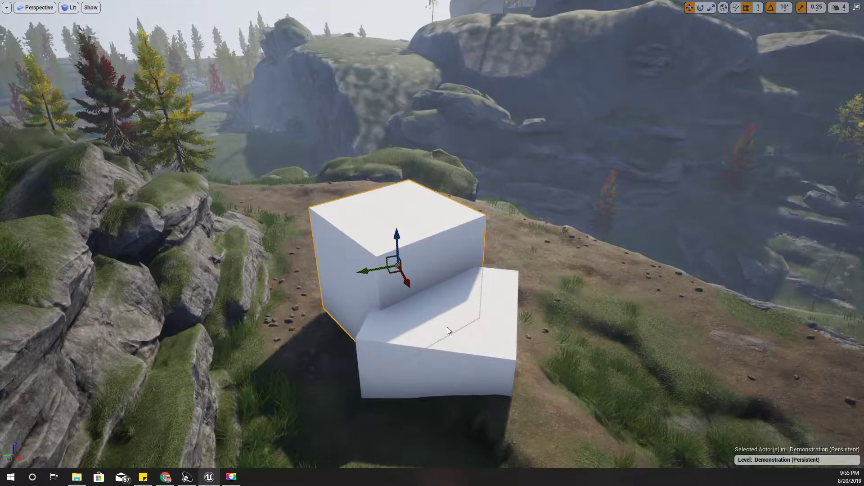
Uniformly scale up both white blocks with the scale gizmo
{"action": "left_click", "coordinate": [448, 331]}
{"action": "key", "text": "r"}
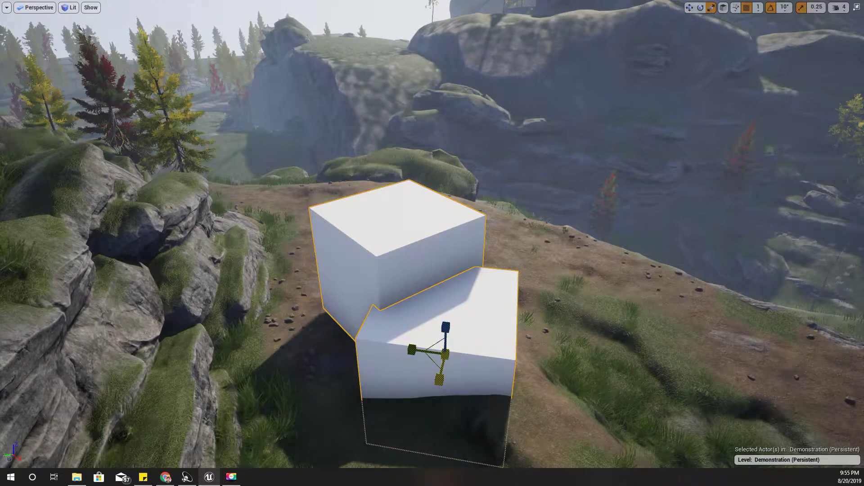
{"action": "left_click_drag", "start_coordinate": [447, 356], "coordinate": [473, 333]}
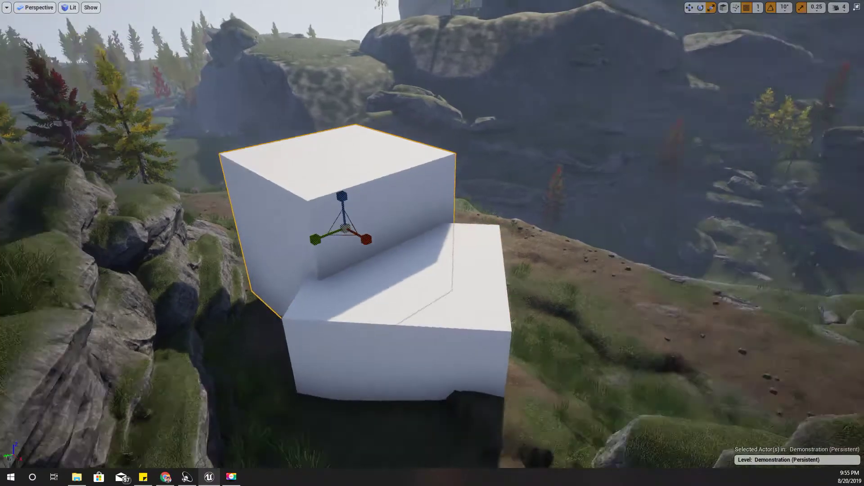
{"action": "right_click_drag", "start_coordinate": [380, 254], "coordinate": [381, 254]}
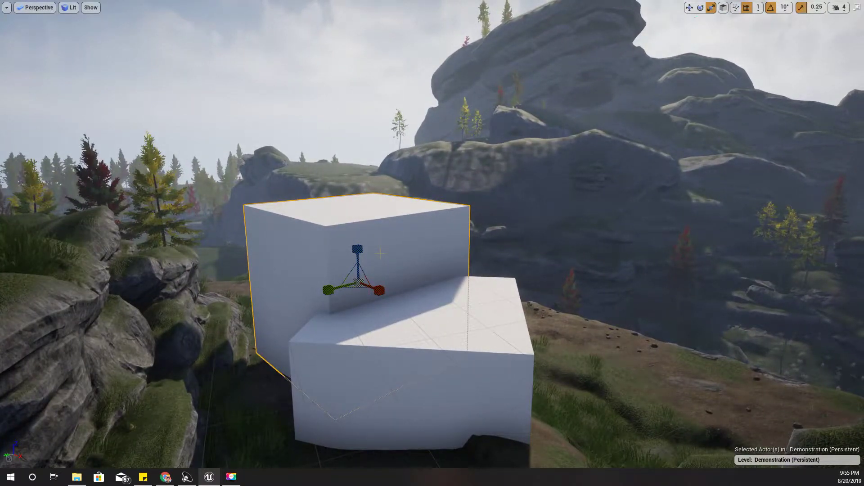
Play-test climbing the resized lower and upper blocks, then restore the normal editor layout
{"action": "key", "text": "alt+p"}
{"action": "key", "text": "w"}
{"action": "key", "text": "space"}
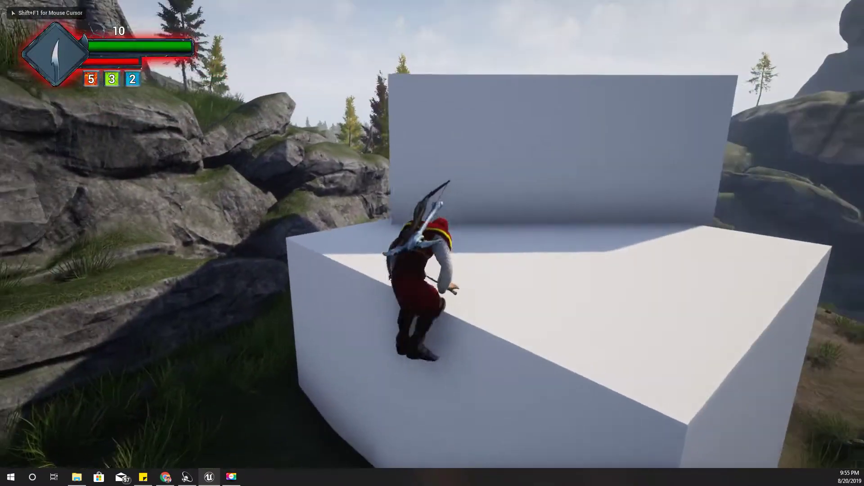
{"action": "key", "text": "space"}
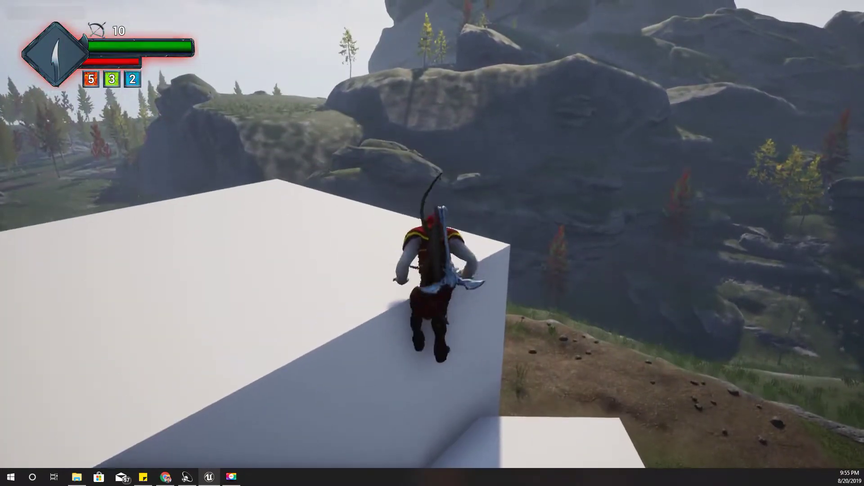
{"action": "key", "text": "Escape"}
{"action": "key", "text": "F11"}
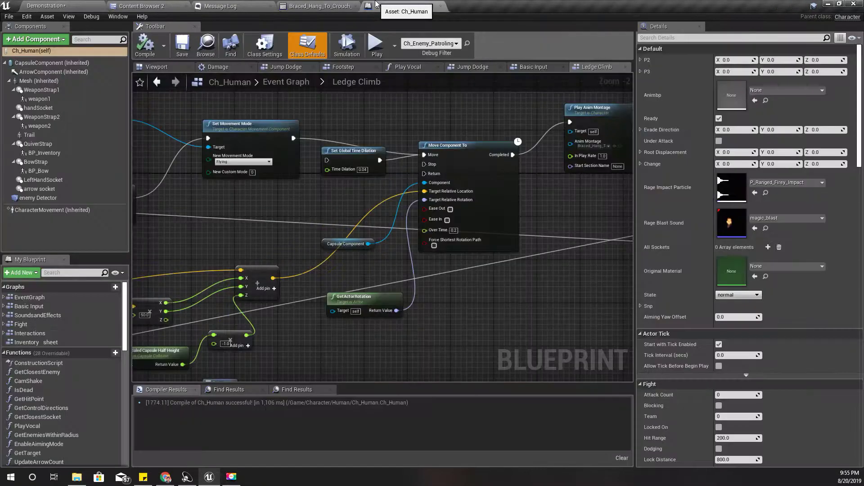
{"action": "left_click", "coordinate": [388, 6]}
{"action": "right_click_drag", "start_coordinate": [272, 216], "coordinate": [371, 213]}
{"action": "scroll", "coordinate": [372, 213], "scroll_direction": "down", "scroll_amount": 3}
{"action": "mouse_move", "coordinate": [436, 185]}
{"action": "right_mouse_down"}
{"action": "mouse_move", "coordinate": [523, 198]}
{"action": "mouse_move", "coordinate": [401, 210]}
{"action": "mouse_move", "coordinate": [529, 196]}
{"action": "right_mouse_up"}
{"action": "scroll", "coordinate": [373, 191], "scroll_direction": "up", "scroll_amount": 6}
{"action": "mouse_move", "coordinate": [222, 289]}
{"action": "right_mouse_down"}
{"action": "mouse_move", "coordinate": [467, 265]}
{"action": "mouse_move", "coordinate": [175, 258]}
{"action": "mouse_move", "coordinate": [413, 290]}
{"action": "mouse_move", "coordinate": [262, 339]}
{"action": "right_mouse_up"}
{"action": "mouse_move", "coordinate": [439, 270]}
{"action": "right_mouse_down"}
{"action": "mouse_move", "coordinate": [290, 296]}
{"action": "mouse_move", "coordinate": [388, 248]}
{"action": "mouse_move", "coordinate": [182, 243]}
{"action": "right_mouse_up"}
{"action": "scroll", "coordinate": [388, 248], "scroll_direction": "down", "scroll_amount": 3}
{"action": "scroll", "coordinate": [370, 209], "scroll_direction": "up", "scroll_amount": 4}
{"action": "right_click_drag", "start_coordinate": [347, 248], "coordinate": [500, 148]}
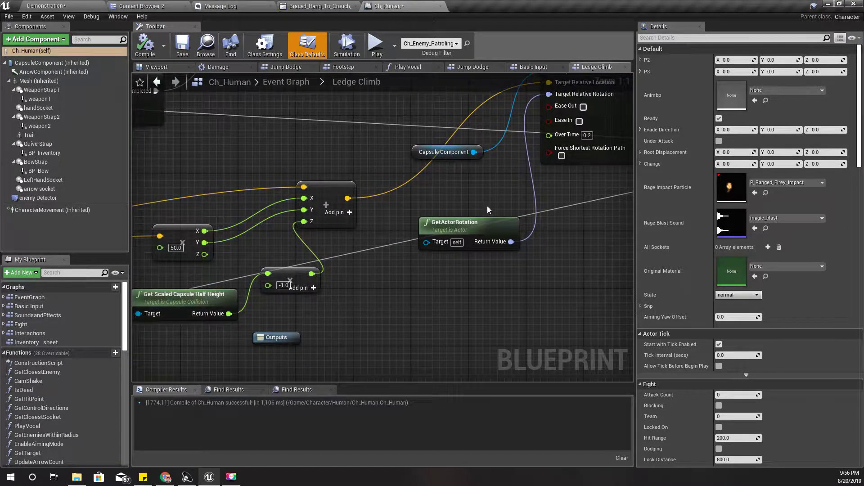
{"action": "left_click_drag", "start_coordinate": [475, 223], "coordinate": [448, 202]}
{"action": "right_click_drag", "start_coordinate": [523, 245], "coordinate": [478, 316]}
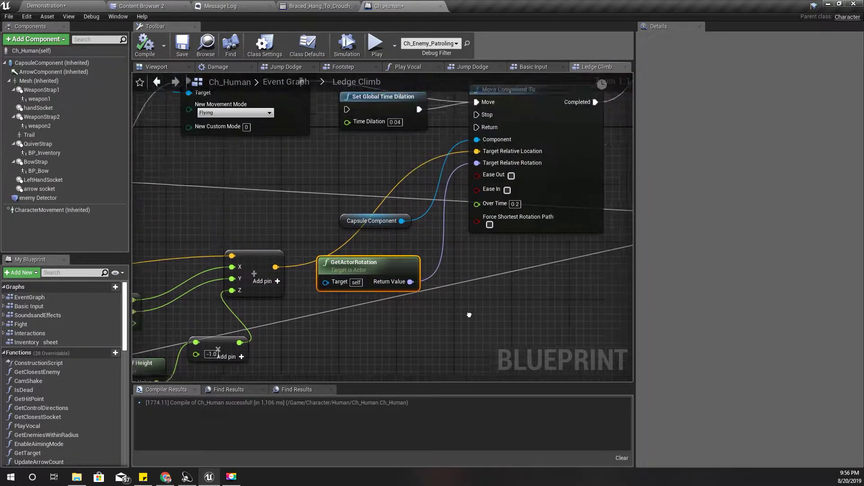
{"action": "right_click_drag", "start_coordinate": [491, 335], "coordinate": [563, 256]}
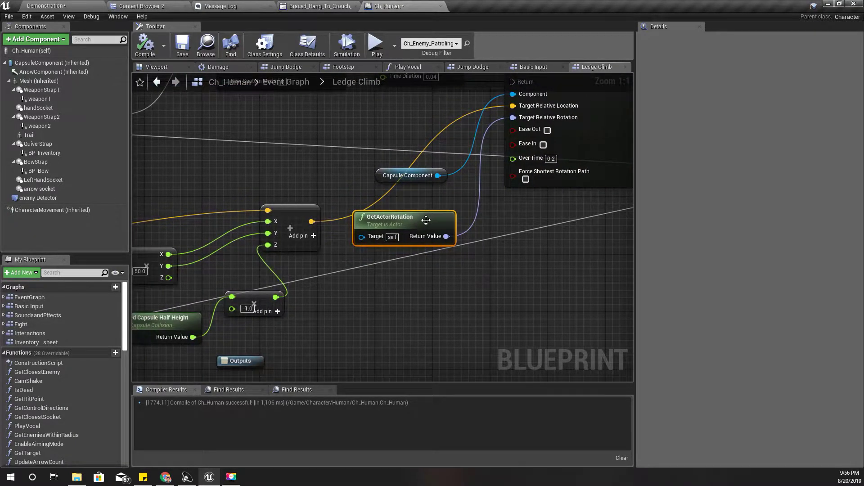
{"action": "right_click_drag", "start_coordinate": [428, 276], "coordinate": [380, 317]}
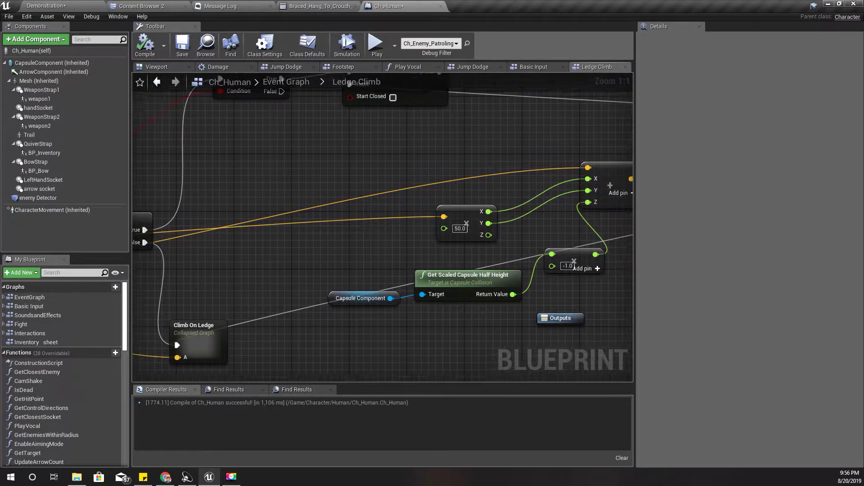
{"action": "right_click_drag", "start_coordinate": [366, 314], "coordinate": [432, 252]}
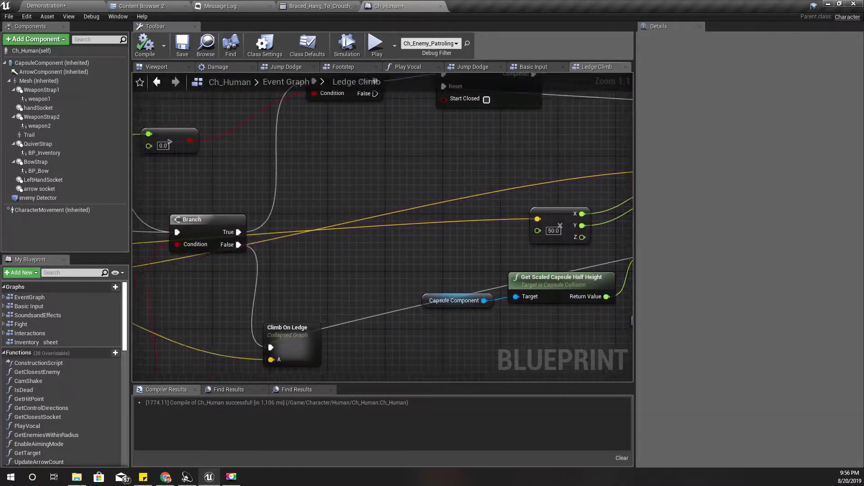
{"action": "right_click_drag", "start_coordinate": [633, 293], "coordinate": [633, 203]}
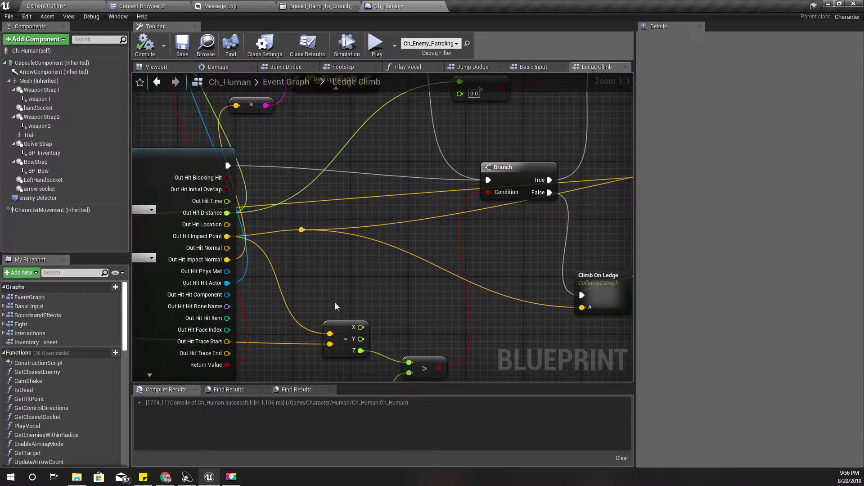
{"action": "mouse_move", "coordinate": [184, 257]}
{"action": "right_click_drag", "start_coordinate": [321, 268], "coordinate": [282, 243]}
{"action": "mouse_move", "coordinate": [204, 240]}
{"action": "left_mouse_down"}
{"action": "mouse_move", "coordinate": [218, 244]}
{"action": "mouse_move", "coordinate": [225, 204]}
{"action": "mouse_move", "coordinate": [301, 353]}
{"action": "left_mouse_up"}
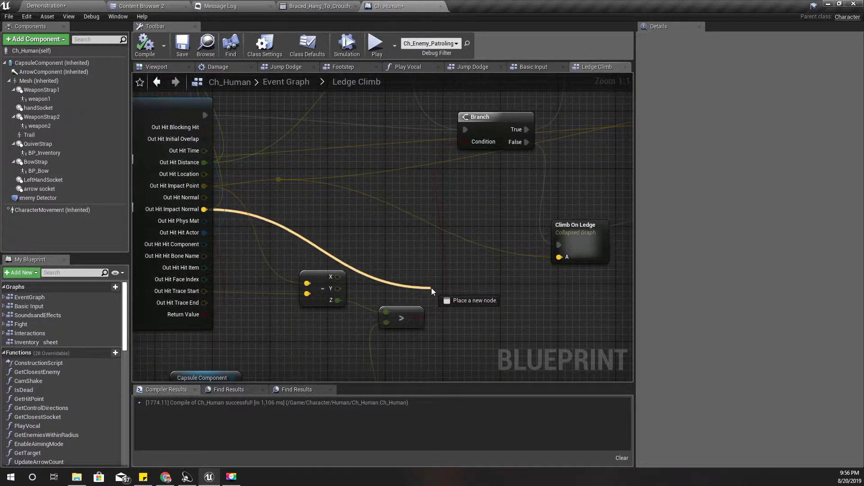
{"action": "left_click_drag", "start_coordinate": [302, 352], "coordinate": [433, 287]}
{"action": "left_click", "coordinate": [350, 207]}
{"action": "right_click_drag", "start_coordinate": [350, 206], "coordinate": [268, 239]}
{"action": "double_click", "coordinate": [491, 272]}
{"action": "scroll", "coordinate": [292, 278], "scroll_direction": "up", "scroll_amount": 3}
{"action": "right_click_drag", "start_coordinate": [290, 278], "coordinate": [529, 301]}
{"action": "scroll", "coordinate": [529, 306], "scroll_direction": "down", "scroll_amount": 2}
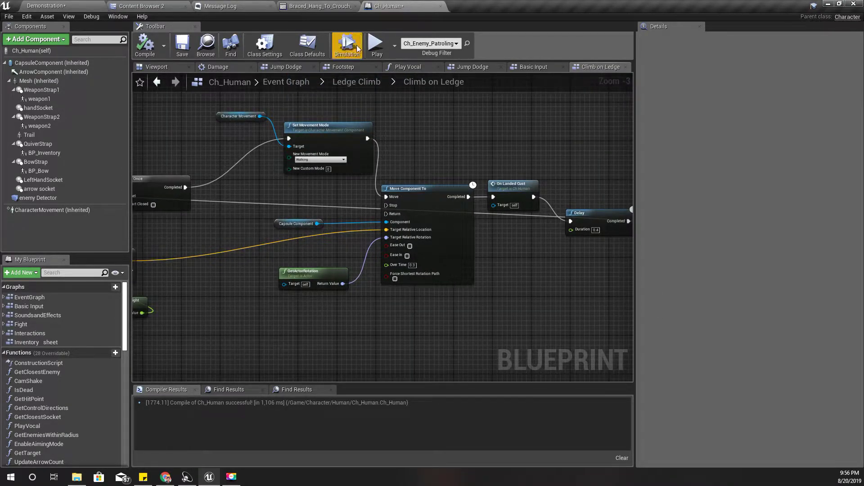
{"action": "left_click", "coordinate": [360, 79]}
{"action": "scroll", "coordinate": [264, 251], "scroll_direction": "up", "scroll_amount": 3}
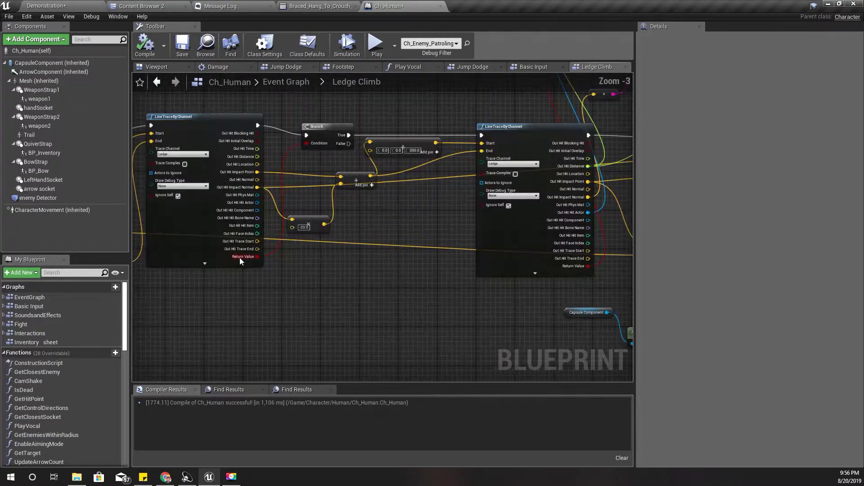
{"action": "scroll", "coordinate": [239, 258], "scroll_direction": "up", "scroll_amount": 2}
{"action": "scroll", "coordinate": [446, 254], "scroll_direction": "up", "scroll_amount": 2}
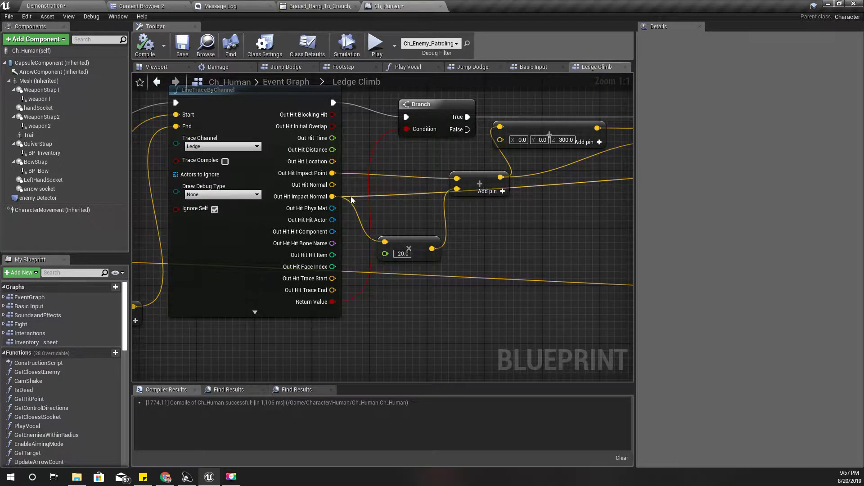
{"action": "left_click_drag", "start_coordinate": [340, 198], "coordinate": [296, 211]}
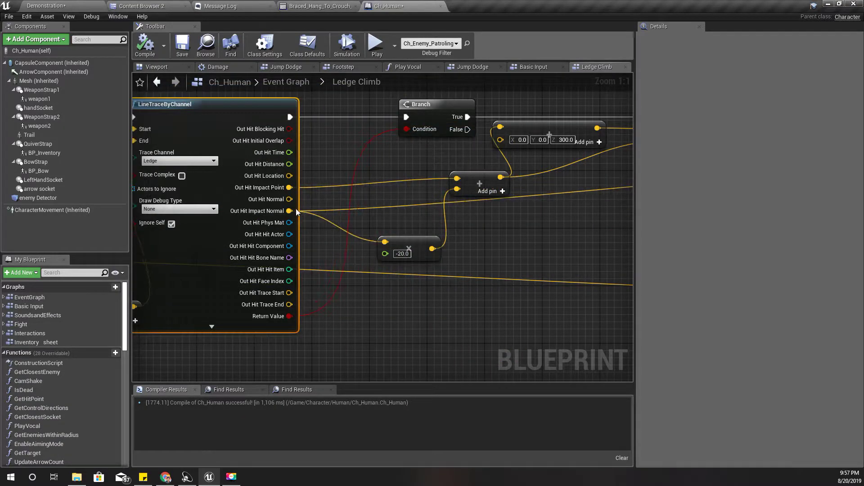
{"action": "right_click_drag", "start_coordinate": [295, 209], "coordinate": [214, 264]}
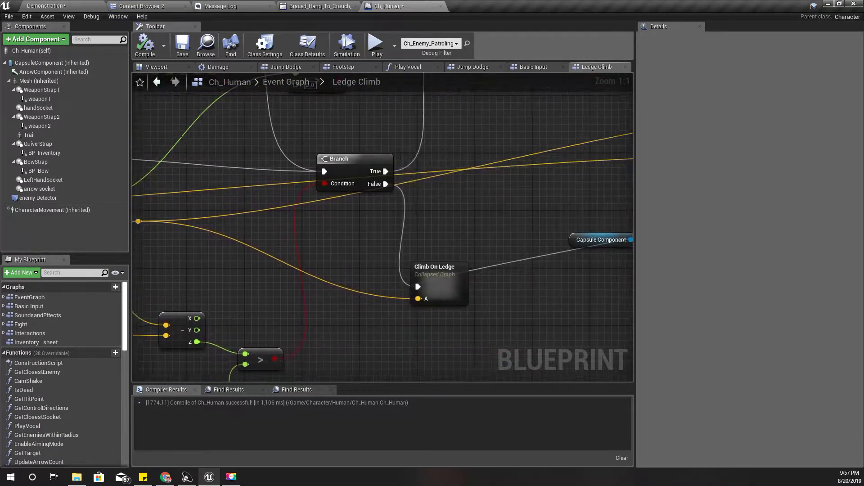
{"action": "right_click_drag", "start_coordinate": [214, 264], "coordinate": [133, 361]}
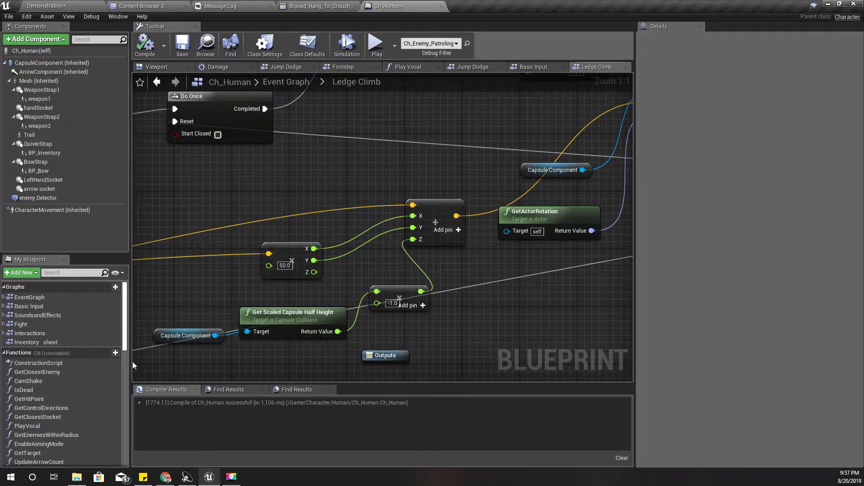
Add a reroute on the orange vector wire and delete a mistakenly added Make Rotation from Axes node
{"action": "double_click", "coordinate": [352, 209]}
{"action": "left_click_drag", "start_coordinate": [354, 210], "coordinate": [500, 270]}
{"action": "type", "text": "rotation"}
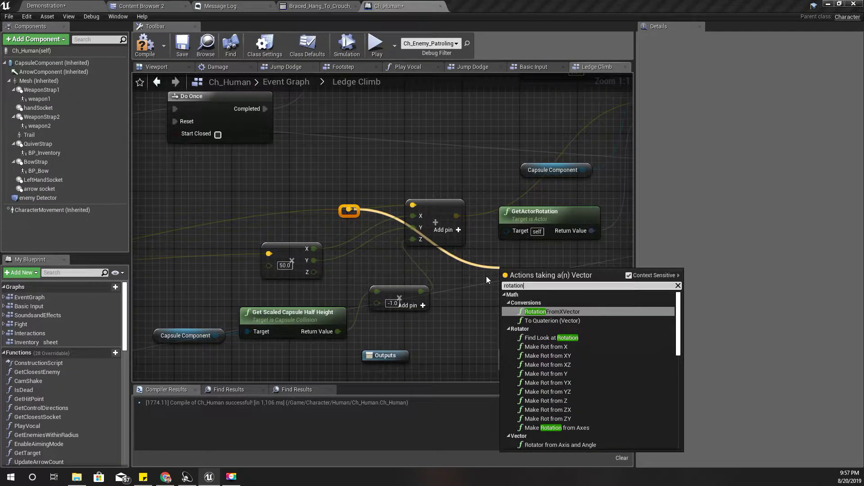
{"action": "type", "text": " de"}
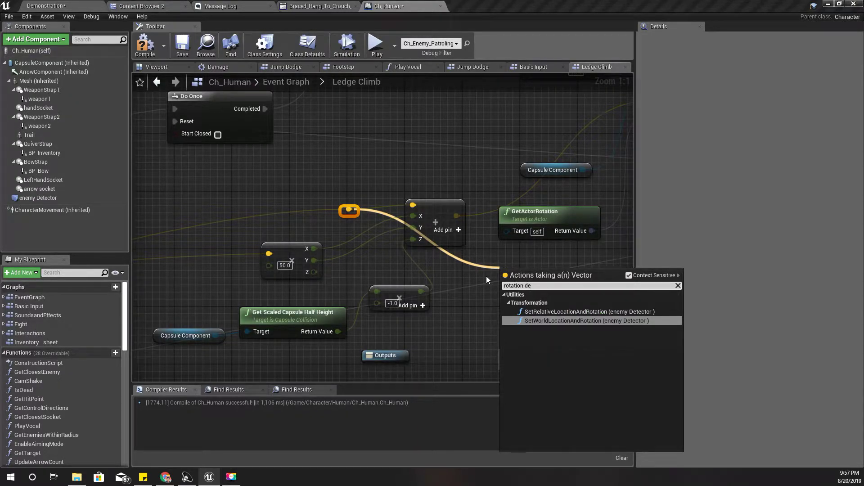
{"action": "key", "text": "BackSpace"}
{"action": "key", "text": "BackSpace"}
{"action": "type", "text": "from"}
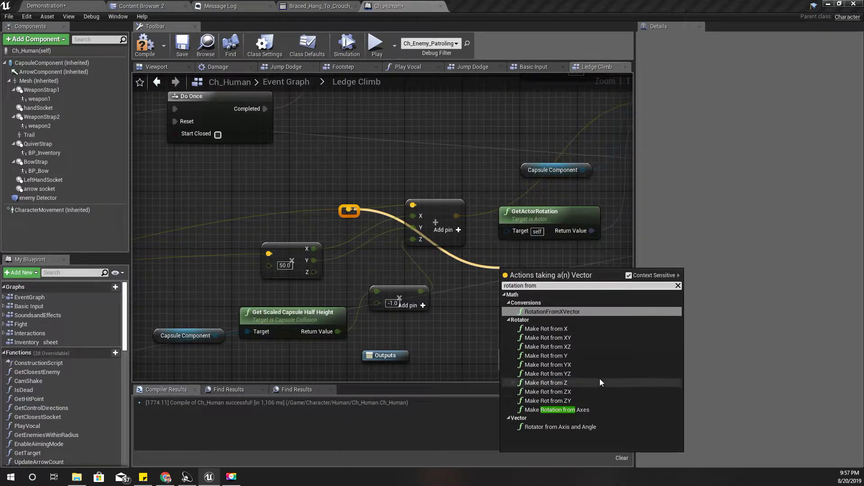
{"action": "mouse_move", "coordinate": [546, 383]}
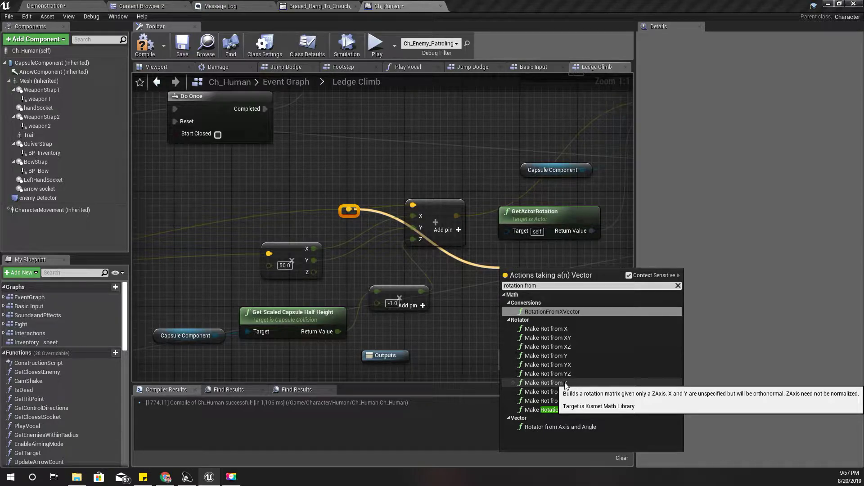
{"action": "left_click", "coordinate": [571, 409]}
{"action": "key", "text": "Delete"}
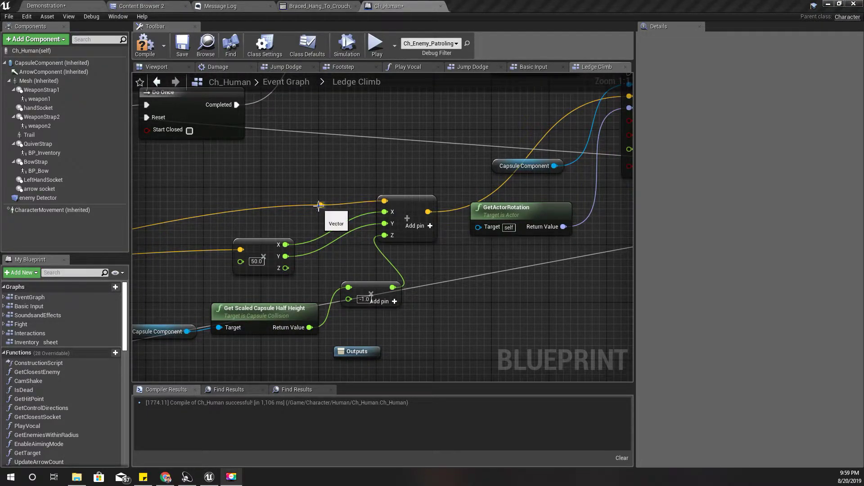
Add a RotationFromXVector node from the vector wire and place it beside the other nodes
{"action": "left_click_drag", "start_coordinate": [319, 206], "coordinate": [431, 264]}
{"action": "left_click_drag", "start_coordinate": [464, 295], "coordinate": [466, 294]}
{"action": "type", "text": "rotation from"}
{"action": "left_click", "coordinate": [524, 155]}
{"action": "right_click_drag", "start_coordinate": [600, 287], "coordinate": [478, 322]}
{"action": "left_click_drag", "start_coordinate": [421, 338], "coordinate": [428, 295]}
Split RotationFromXVector's and GetActorRotation's outputs and break the actor rotation link to Move Component To
{"action": "right_click", "coordinate": [434, 308]}
{"action": "left_click", "coordinate": [482, 330]}
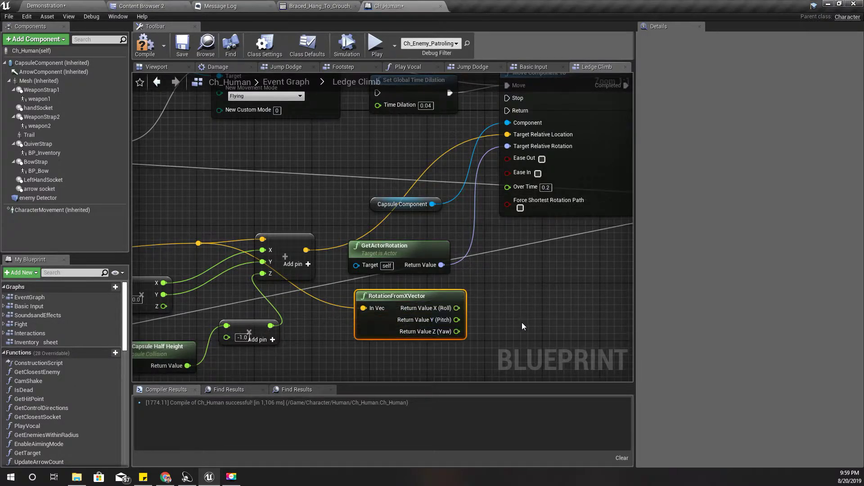
{"action": "right_click_drag", "start_coordinate": [523, 323], "coordinate": [469, 352]}
{"action": "left_click_drag", "start_coordinate": [539, 162], "coordinate": [574, 169]}
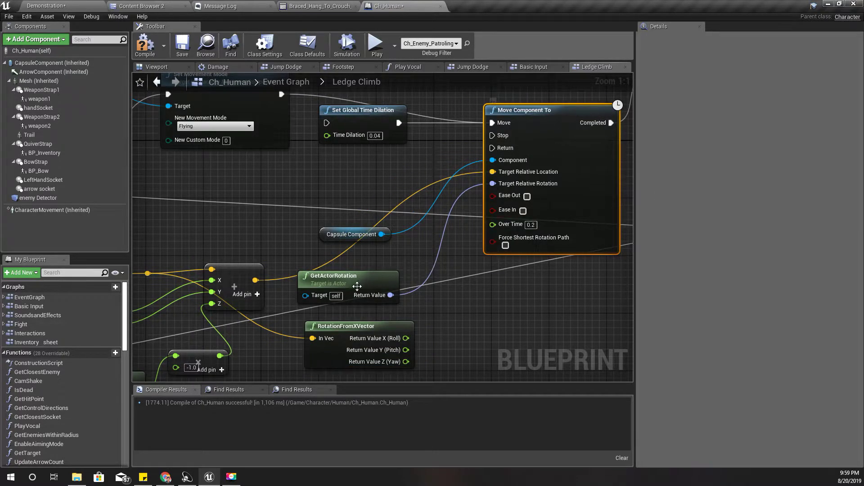
{"action": "right_click", "coordinate": [392, 296]}
{"action": "left_click", "coordinate": [433, 318]}
{"action": "left_click_drag", "start_coordinate": [385, 280], "coordinate": [393, 265]}
{"action": "right_click", "coordinate": [396, 281]}
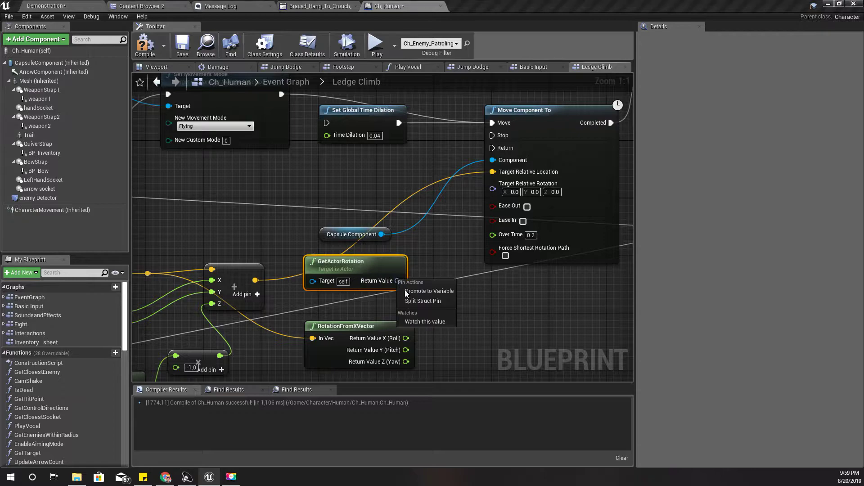
{"action": "left_click", "coordinate": [412, 300]}
{"action": "mouse_move", "coordinate": [402, 264]}
{"action": "left_mouse_down"}
{"action": "mouse_move", "coordinate": [388, 263]}
{"action": "mouse_move", "coordinate": [477, 209]}
{"action": "left_mouse_up"}
Split Target Relative Rotation, wiring actor roll into X and RotationFromXVector yaw into Z
{"action": "right_click", "coordinate": [493, 189]}
{"action": "left_click", "coordinate": [522, 211]}
{"action": "mouse_move", "coordinate": [405, 281]}
{"action": "left_mouse_down"}
{"action": "mouse_move", "coordinate": [493, 188]}
{"action": "mouse_move", "coordinate": [406, 292]}
{"action": "left_mouse_up"}
{"action": "left_click_drag", "start_coordinate": [406, 361], "coordinate": [496, 215]}
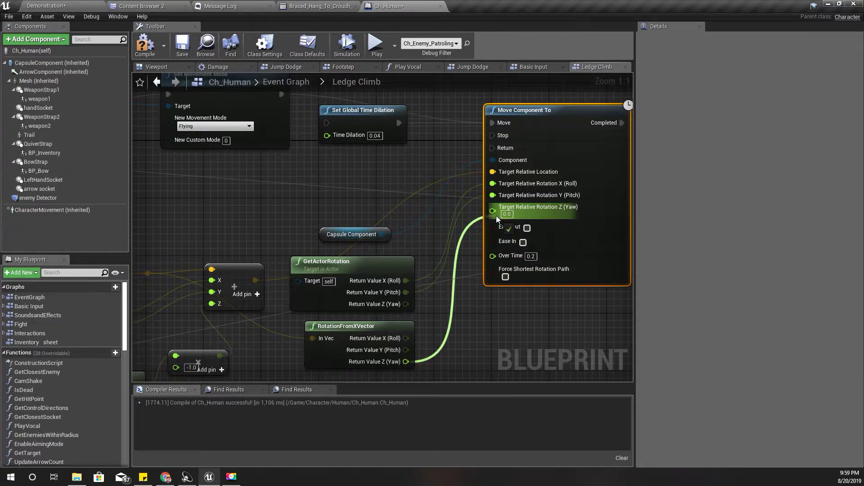
{"action": "left_click_drag", "start_coordinate": [496, 216], "coordinate": [496, 214]}
Open the Climb On Ledge collapsed graph and view its Set Movement Mode and Do Once nodes
{"action": "scroll", "coordinate": [309, 376], "scroll_direction": "down", "scroll_amount": 2}
{"action": "scroll", "coordinate": [361, 334], "scroll_direction": "down", "scroll_amount": 1}
{"action": "left_click_drag", "start_coordinate": [504, 165], "coordinate": [485, 156]}
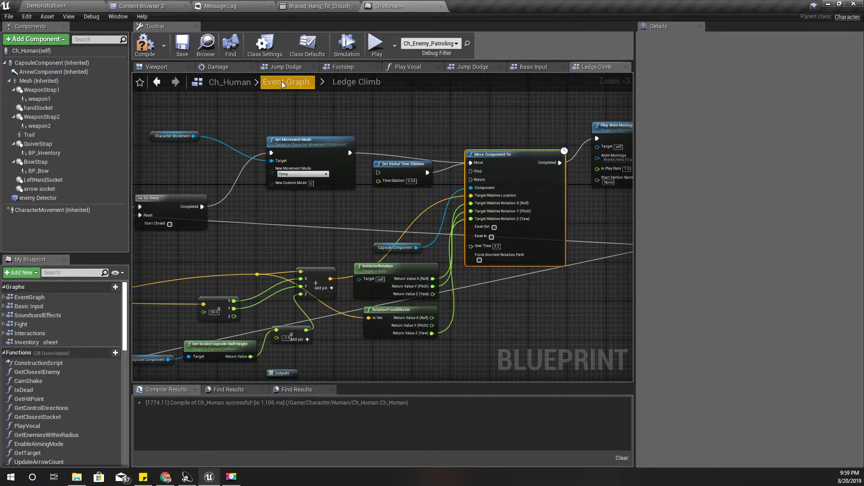
{"action": "scroll", "coordinate": [292, 110], "scroll_direction": "down", "scroll_amount": 2}
{"action": "mouse_move", "coordinate": [231, 310]}
{"action": "right_mouse_down"}
{"action": "mouse_move", "coordinate": [340, 237]}
{"action": "mouse_move", "coordinate": [375, 272]}
{"action": "right_mouse_up"}
{"action": "scroll", "coordinate": [342, 240], "scroll_direction": "up", "scroll_amount": 4}
{"action": "double_click", "coordinate": [339, 259]}
{"action": "scroll", "coordinate": [458, 278], "scroll_direction": "up", "scroll_amount": 2}
{"action": "scroll", "coordinate": [303, 307], "scroll_direction": "up", "scroll_amount": 2}
{"action": "mouse_move", "coordinate": [303, 307]}
{"action": "right_mouse_down"}
{"action": "mouse_move", "coordinate": [538, 287]}
{"action": "mouse_move", "coordinate": [361, 300]}
{"action": "mouse_move", "coordinate": [508, 291]}
{"action": "right_mouse_up"}
{"action": "mouse_move", "coordinate": [377, 256]}
{"action": "right_mouse_down"}
{"action": "mouse_move", "coordinate": [548, 303]}
{"action": "mouse_move", "coordinate": [292, 336]}
{"action": "right_mouse_up"}
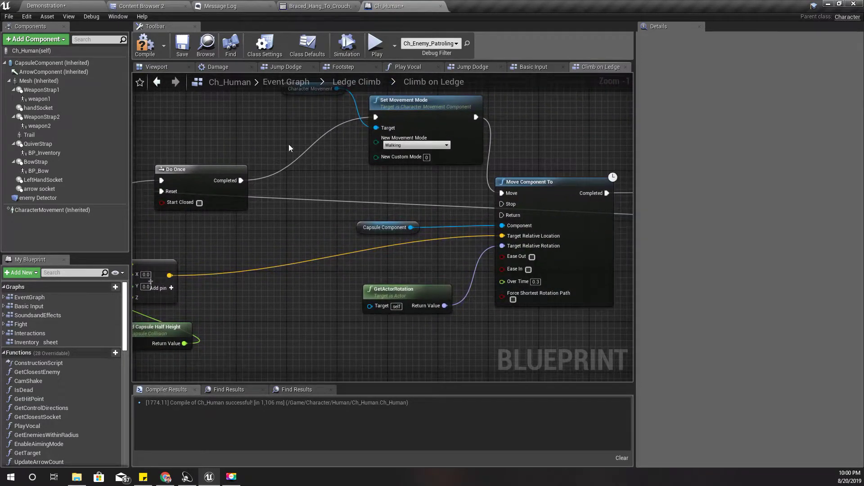
Return to the Ledge Climb graph and pan to the Branch and Climb On Ledge nodes
{"action": "left_click", "coordinate": [341, 85]}
{"action": "scroll", "coordinate": [453, 253], "scroll_direction": "up", "scroll_amount": 1}
{"action": "scroll", "coordinate": [311, 272], "scroll_direction": "up", "scroll_amount": 3}
{"action": "right_click_drag", "start_coordinate": [499, 231], "coordinate": [139, 375]}
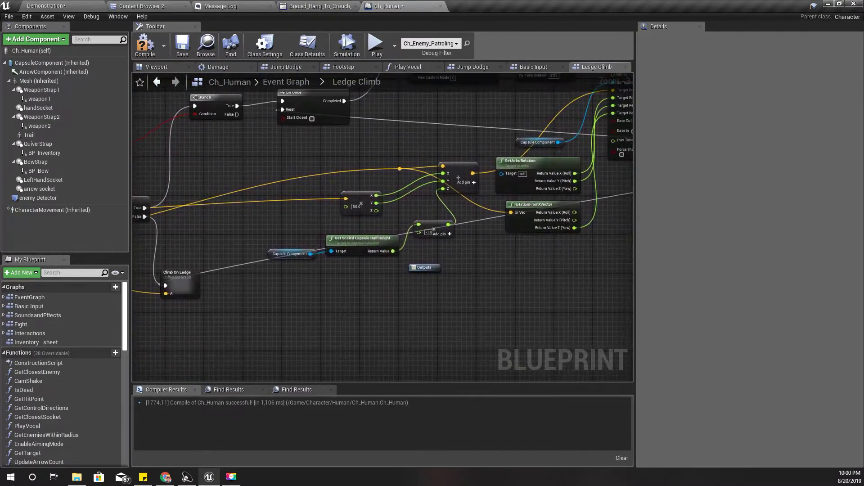
{"action": "right_click_drag", "start_coordinate": [499, 238], "coordinate": [557, 359]}
{"action": "right_click_drag", "start_coordinate": [621, 252], "coordinate": [406, 314]}
{"action": "right_click_drag", "start_coordinate": [249, 350], "coordinate": [387, 226]}
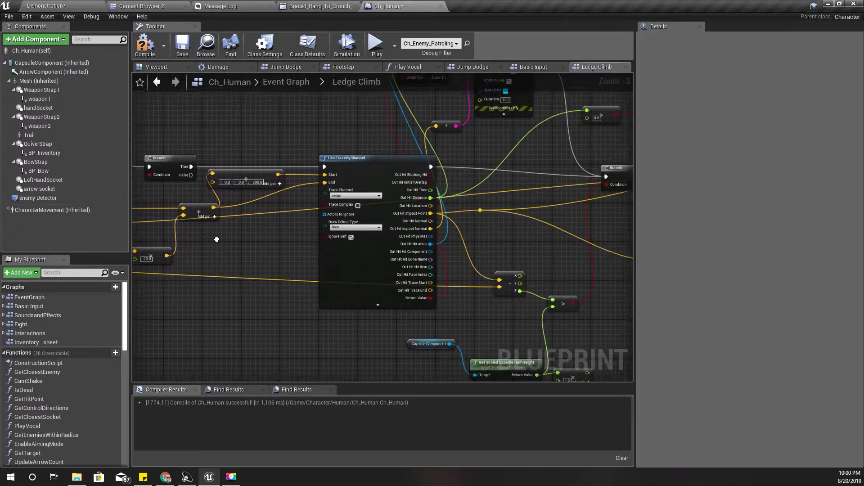
{"action": "mouse_move", "coordinate": [508, 230]}
{"action": "right_mouse_down"}
{"action": "mouse_move", "coordinate": [222, 249]}
{"action": "mouse_move", "coordinate": [9, 243]}
{"action": "right_mouse_up"}
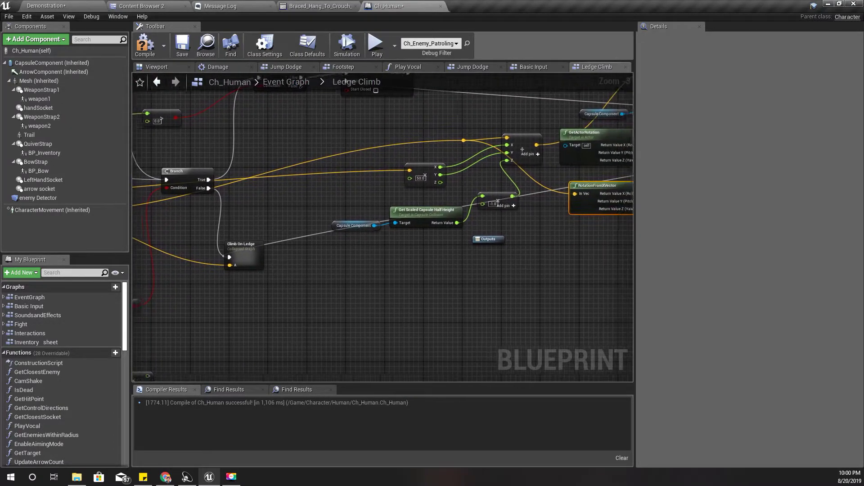
Add a reroute on the yellow vector wire and connect it to RotationFromXVector's In Vec
{"action": "double_click", "coordinate": [352, 171]}
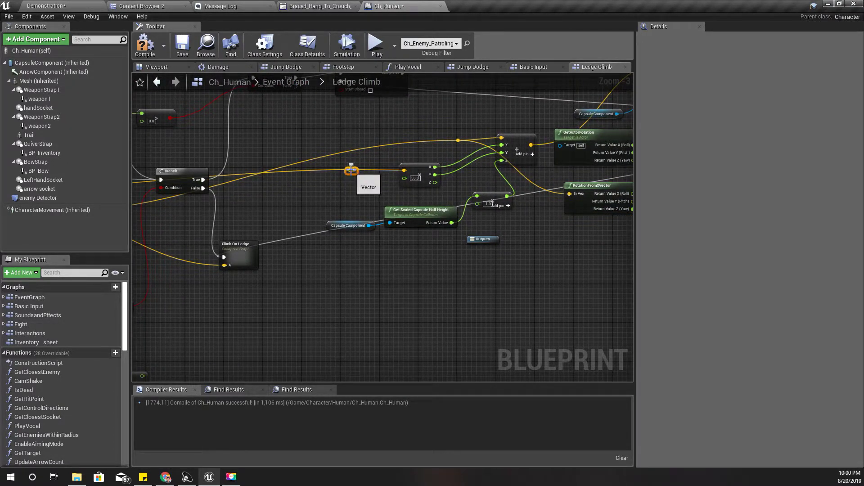
{"action": "left_click_drag", "start_coordinate": [351, 171], "coordinate": [580, 193]}
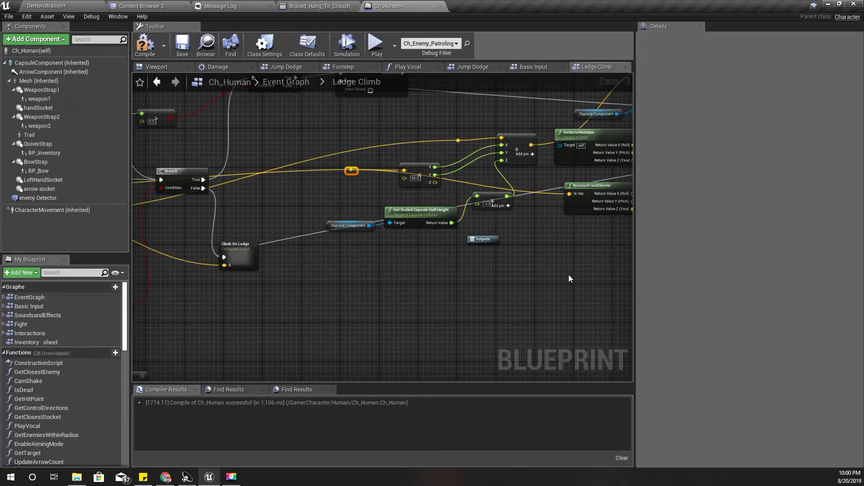
{"action": "right_click_drag", "start_coordinate": [468, 303], "coordinate": [490, 282]}
Pan the graph to LineTraceByChannel and select the Climb On Ledge node to inspect its inputs
{"action": "scroll", "coordinate": [391, 269], "scroll_direction": "down", "scroll_amount": 2}
{"action": "right_click_drag", "start_coordinate": [515, 291], "coordinate": [392, 258]}
{"action": "scroll", "coordinate": [391, 258], "scroll_direction": "up", "scroll_amount": 1}
{"action": "scroll", "coordinate": [288, 276], "scroll_direction": "down", "scroll_amount": 1}
{"action": "scroll", "coordinate": [258, 288], "scroll_direction": "up", "scroll_amount": 2}
{"action": "mouse_move", "coordinate": [258, 288]}
{"action": "right_mouse_down"}
{"action": "mouse_move", "coordinate": [587, 302]}
{"action": "mouse_move", "coordinate": [559, 275]}
{"action": "mouse_move", "coordinate": [807, 286]}
{"action": "right_mouse_up"}
{"action": "left_click", "coordinate": [544, 243]}
Start a wire from LineTraceByChannel's Out Hit Impact Normal toward Climb On Ledge
{"action": "mouse_move", "coordinate": [392, 165]}
{"action": "right_mouse_down"}
{"action": "mouse_move", "coordinate": [408, 167]}
{"action": "mouse_move", "coordinate": [396, 166]}
{"action": "right_mouse_up"}
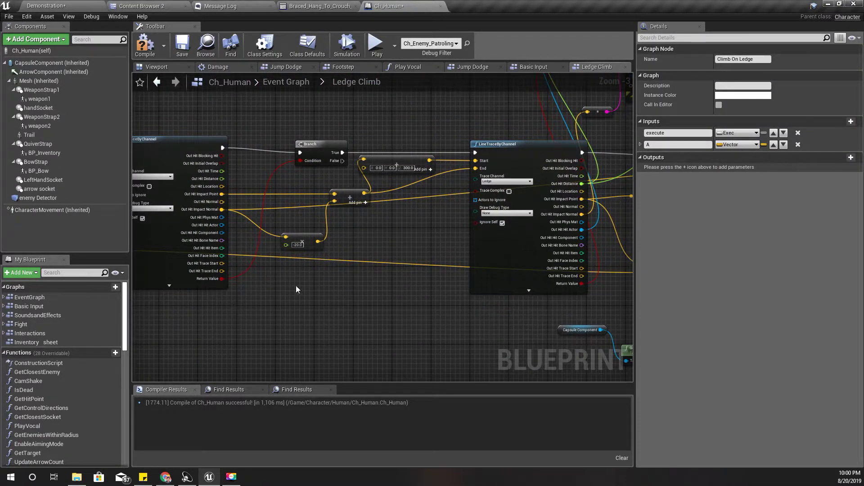
{"action": "right_click_drag", "start_coordinate": [295, 289], "coordinate": [309, 308]}
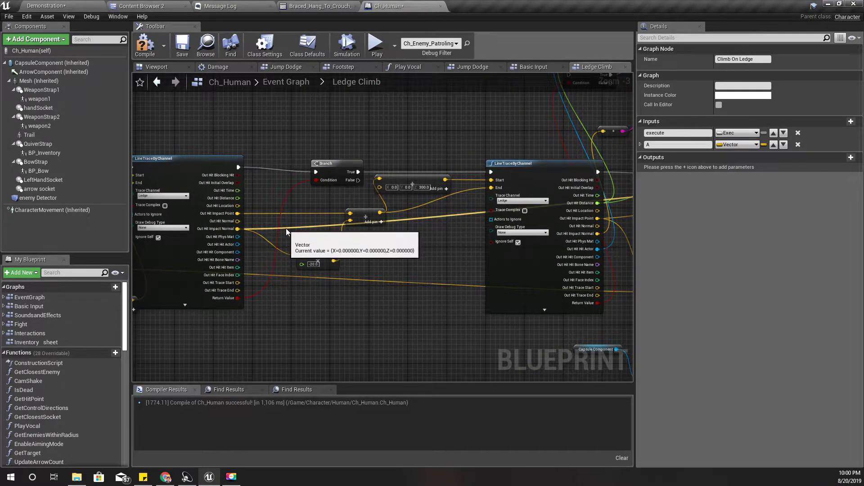
{"action": "mouse_move", "coordinate": [239, 229]}
{"action": "left_mouse_down"}
{"action": "mouse_move", "coordinate": [525, 301]}
{"action": "mouse_move", "coordinate": [599, 261]}
{"action": "left_mouse_up"}
Feed the impact normal into Climb On Ledge and add a RotationFromXVector node inside it
{"action": "double_click", "coordinate": [592, 265]}
{"action": "scroll", "coordinate": [331, 273], "scroll_direction": "up", "scroll_amount": 2}
{"action": "scroll", "coordinate": [329, 277], "scroll_direction": "up", "scroll_amount": 1}
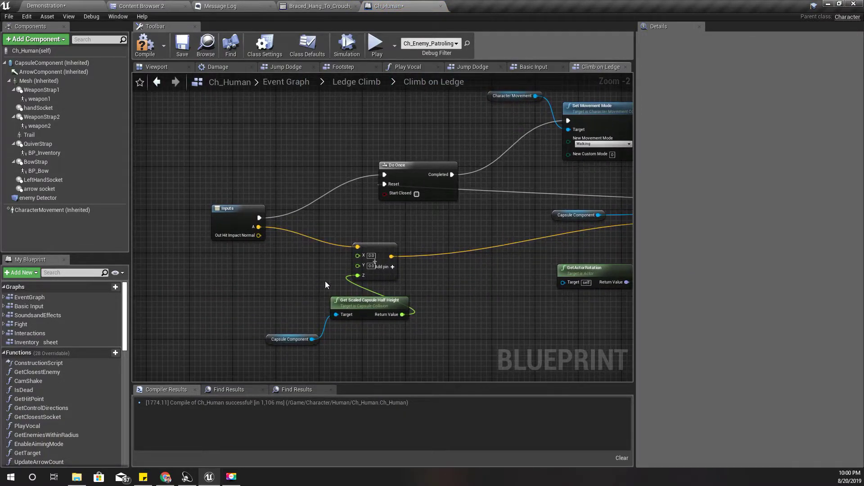
{"action": "left_click_drag", "start_coordinate": [256, 236], "coordinate": [377, 279]}
{"action": "type", "text": "rotation"}
{"action": "key", "text": "Return"}
Split RotationFromXVector's output, break the actor rotation link, and place it beside GetActorRotation
{"action": "right_click", "coordinate": [440, 299]}
{"action": "left_click", "coordinate": [460, 316]}
{"action": "right_click_drag", "start_coordinate": [534, 302], "coordinate": [297, 306]}
{"action": "right_click", "coordinate": [389, 211]}
{"action": "left_click", "coordinate": [414, 233]}
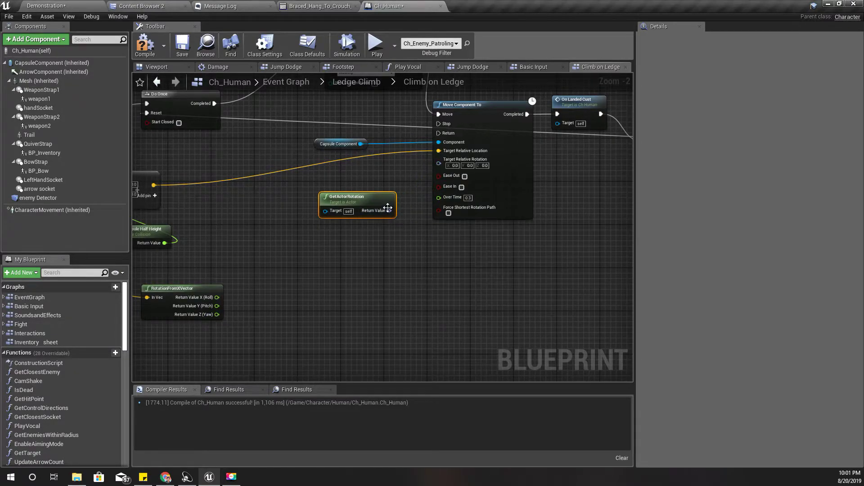
{"action": "right_click", "coordinate": [388, 212]}
{"action": "left_click_drag", "start_coordinate": [356, 198], "coordinate": [274, 193]}
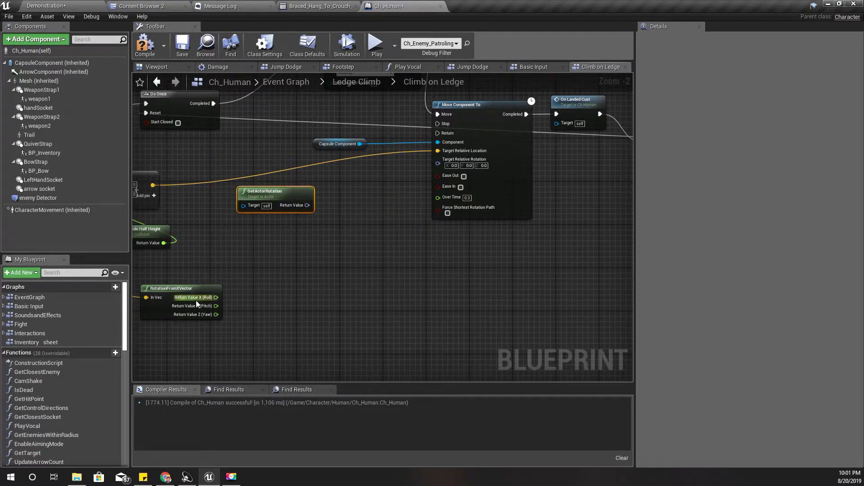
{"action": "left_click_drag", "start_coordinate": [179, 291], "coordinate": [272, 239]}
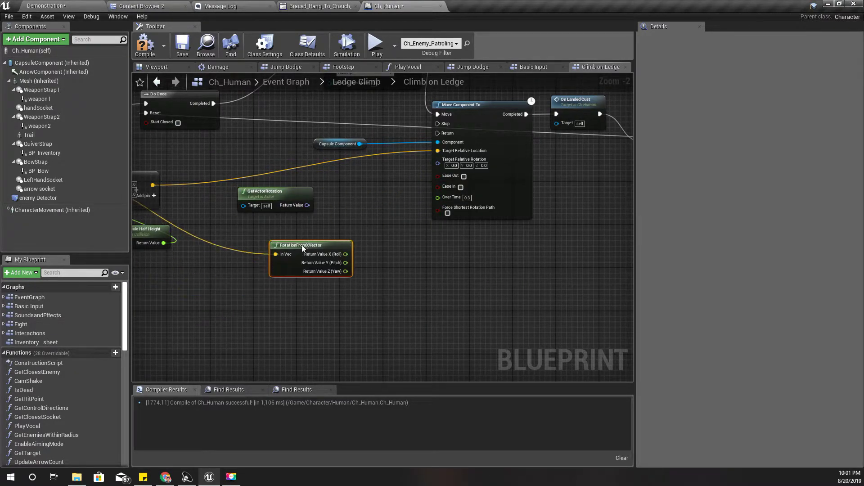
Split GetActorRotation and Target Relative Rotation pins and wire a value into target rotation X
{"action": "right_click", "coordinate": [299, 206]}
{"action": "left_click", "coordinate": [327, 226]}
{"action": "right_click", "coordinate": [440, 163]}
{"action": "left_click", "coordinate": [460, 184]}
{"action": "mouse_move", "coordinate": [438, 163]}
{"action": "left_mouse_down"}
{"action": "mouse_move", "coordinate": [324, 205]}
{"action": "mouse_move", "coordinate": [439, 170]}
{"action": "mouse_move", "coordinate": [370, 244]}
{"action": "mouse_move", "coordinate": [309, 261]}
{"action": "left_mouse_up"}
Switch to the Demonstration level and select the white cube Cube2 in the viewport
{"action": "left_click", "coordinate": [45, 6]}
{"action": "mouse_move", "coordinate": [419, 205]}
{"action": "right_mouse_down"}
{"action": "mouse_move", "coordinate": [432, 198]}
{"action": "mouse_move", "coordinate": [423, 207]}
{"action": "mouse_move", "coordinate": [428, 185]}
{"action": "right_mouse_up"}
{"action": "right_click_drag", "start_coordinate": [407, 285], "coordinate": [407, 270]}
{"action": "left_click", "coordinate": [407, 285]}
Rotate Cube2 to -10 degrees yaw and make the level viewport full screen
{"action": "key", "text": "e"}
{"action": "left_click_drag", "start_coordinate": [383, 230], "coordinate": [380, 280]}
{"action": "mouse_move", "coordinate": [379, 280]}
{"action": "right_mouse_down"}
{"action": "mouse_move", "coordinate": [380, 270]}
{"action": "mouse_move", "coordinate": [381, 282]}
{"action": "right_mouse_up"}
{"action": "key", "text": "F11"}
Play-test the level: grab the white cube's ledge, climb on top, and step off onto the grass
{"action": "key", "text": "alt+p"}
{"action": "key", "text": "w"}
{"action": "key", "text": "space"}
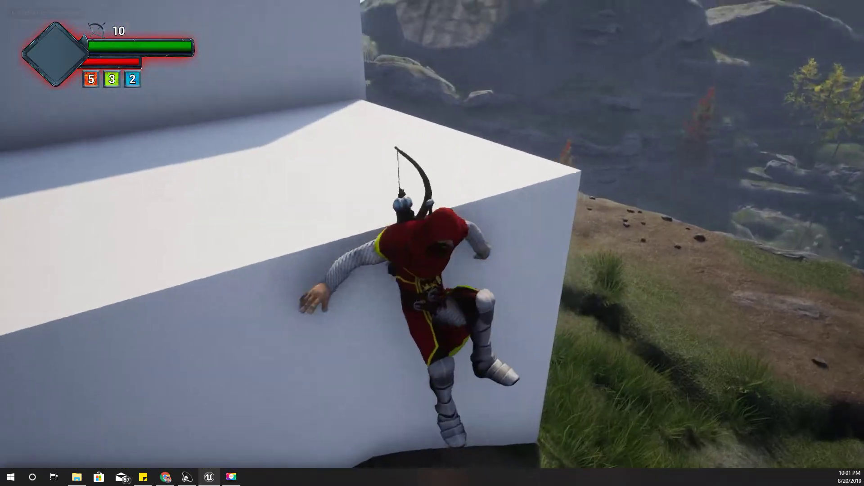
{"action": "key", "text": "w"}
{"action": "key", "text": "a"}
{"action": "key", "text": "a"}
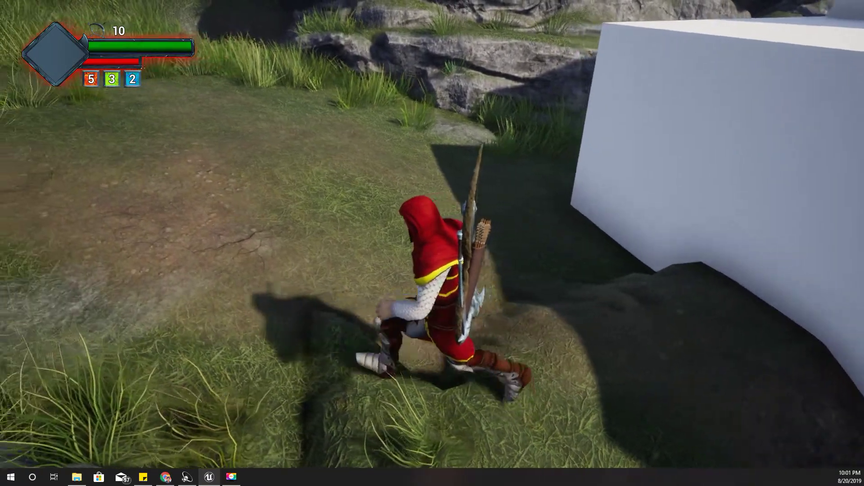
Walk along the white blocks and climb the tall wall, then exit play and return to Ch_Human
{"action": "key", "text": "w"}
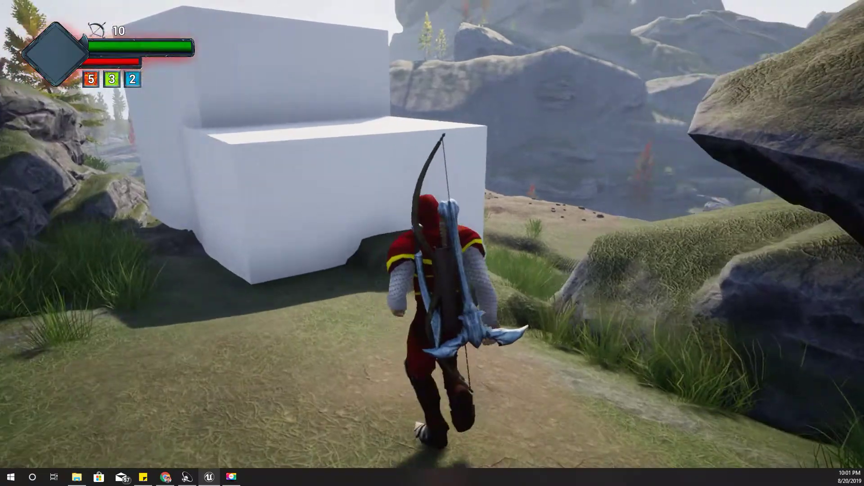
{"action": "key", "text": "w"}
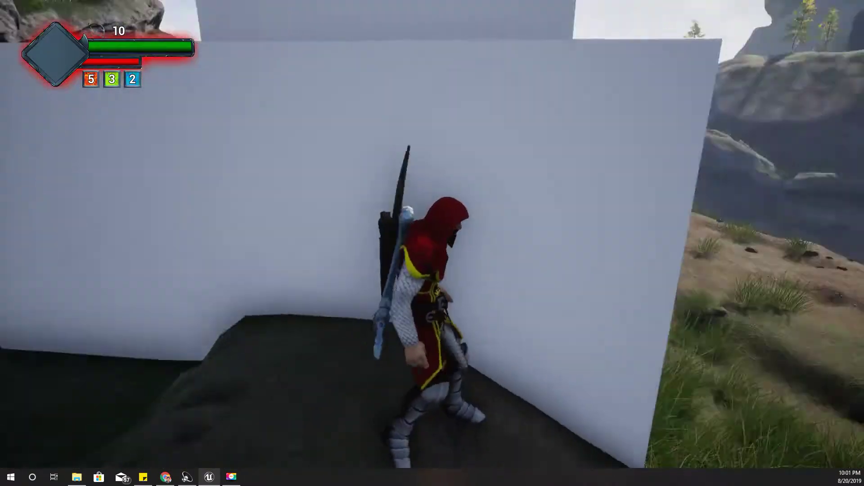
{"action": "key", "text": "w"}
{"action": "key", "text": "space"}
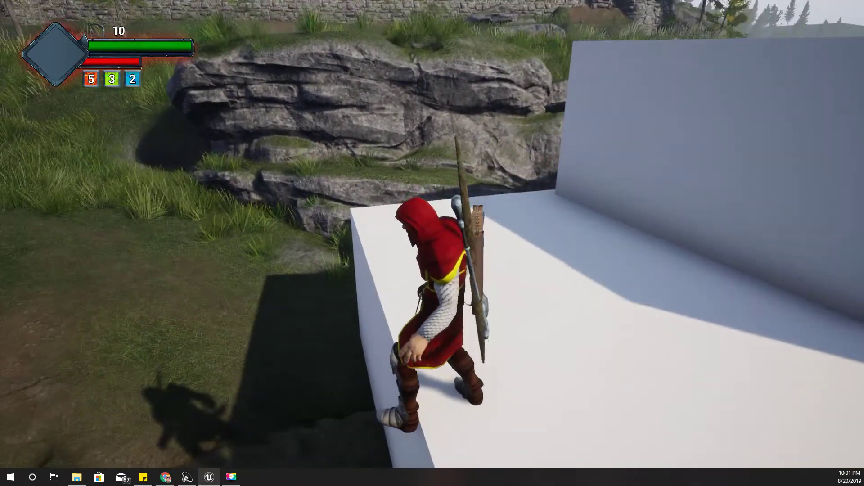
{"action": "key", "text": "Escape"}
{"action": "key", "text": "F11"}
{"action": "left_click", "coordinate": [400, 3]}
In Climb on Ledge, add a float + node on RotationFromXVector's yaw and wire it to Target Relative Rotation Yaw
{"action": "mouse_move", "coordinate": [279, 345]}
{"action": "right_mouse_down"}
{"action": "mouse_move", "coordinate": [444, 314]}
{"action": "mouse_move", "coordinate": [334, 324]}
{"action": "right_mouse_up"}
{"action": "scroll", "coordinate": [376, 248], "scroll_direction": "up", "scroll_amount": 2}
{"action": "right_click_drag", "start_coordinate": [379, 263], "coordinate": [320, 279]}
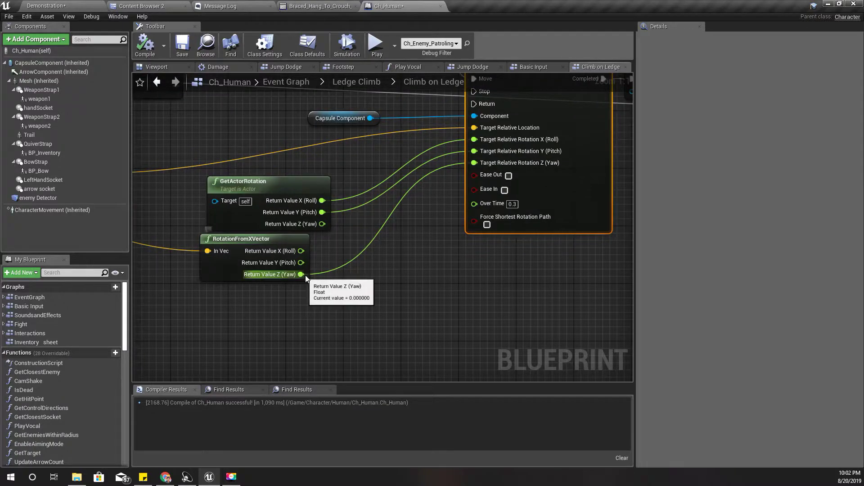
{"action": "left_click_drag", "start_coordinate": [300, 274], "coordinate": [345, 283]}
{"action": "type", "text": "+"}
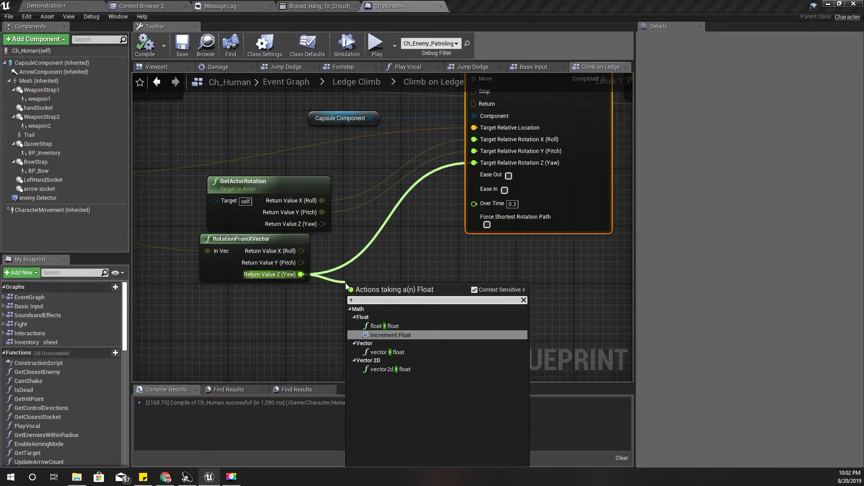
{"action": "key", "text": "Return"}
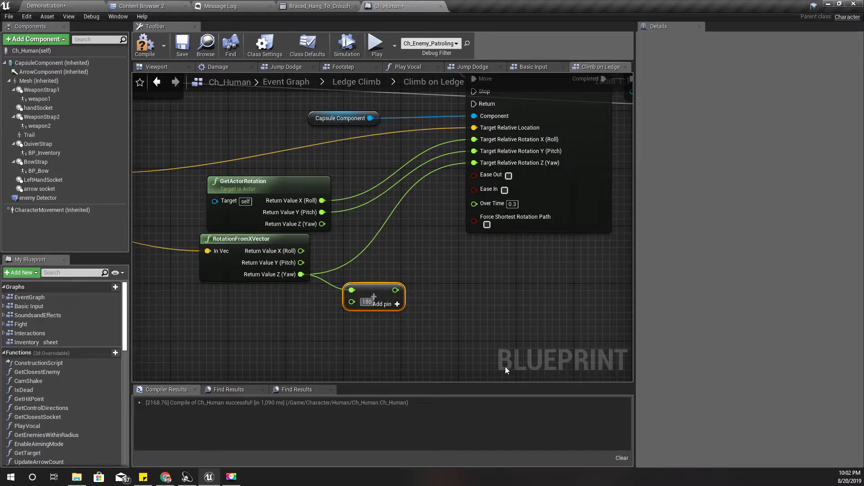
{"action": "left_click_drag", "start_coordinate": [466, 171], "coordinate": [476, 161]}
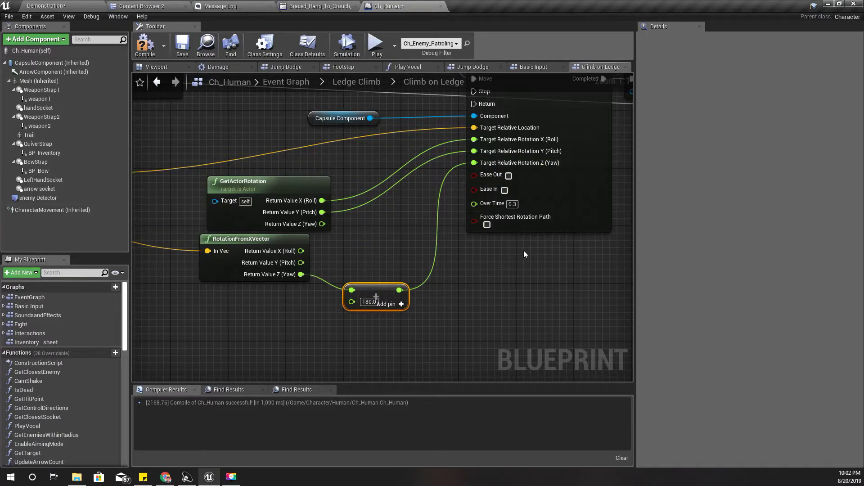
{"action": "scroll", "coordinate": [360, 221], "scroll_direction": "down", "scroll_amount": 5}
{"action": "right_click_drag", "start_coordinate": [359, 219], "coordinate": [360, 252]}
In Ledge Climb, add 180 to Return Value Z (Yaw) and wire the sum to Target Relative Rotation Z (Yaw)
{"action": "left_click", "coordinate": [366, 81]}
{"action": "scroll", "coordinate": [472, 245], "scroll_direction": "up", "scroll_amount": 3}
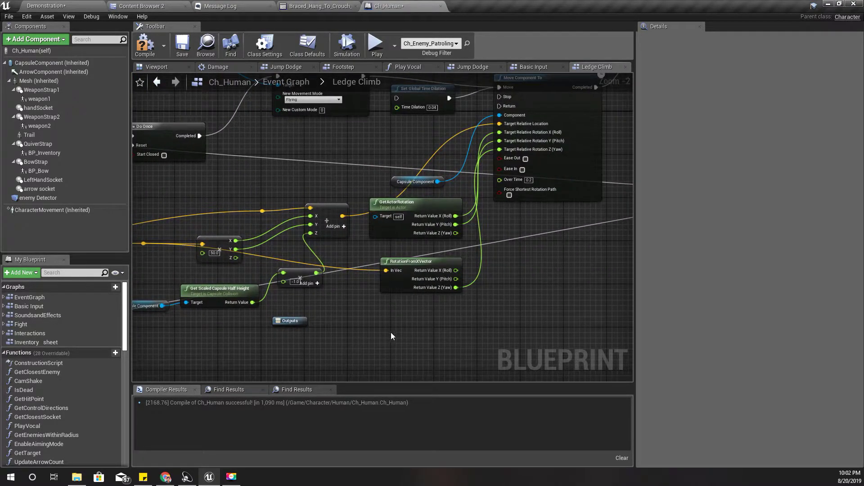
{"action": "right_click_drag", "start_coordinate": [472, 244], "coordinate": [263, 333]}
{"action": "scroll", "coordinate": [333, 293], "scroll_direction": "up", "scroll_amount": 1}
{"action": "left_click_drag", "start_coordinate": [361, 277], "coordinate": [358, 277]}
{"action": "type", "text": "+"}
{"action": "key", "text": "Return"}
{"action": "type", "text": "180"}
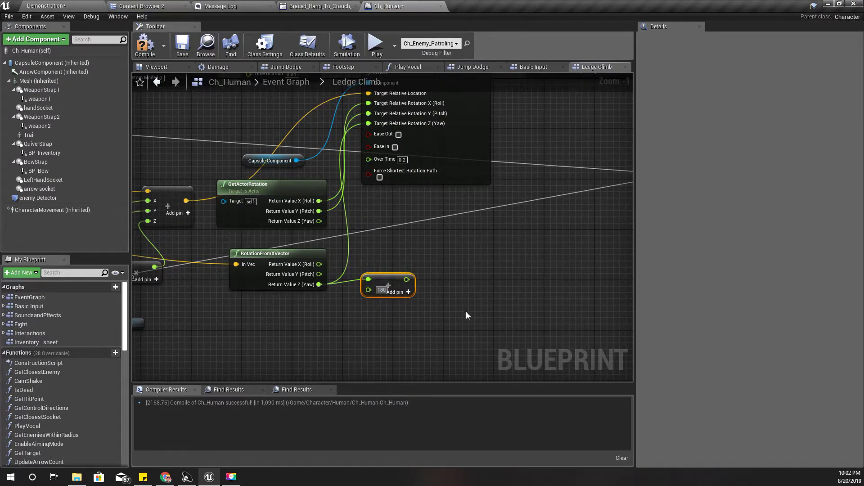
{"action": "left_click_drag", "start_coordinate": [407, 280], "coordinate": [371, 153]}
{"action": "left_click_drag", "start_coordinate": [376, 123], "coordinate": [375, 124]}
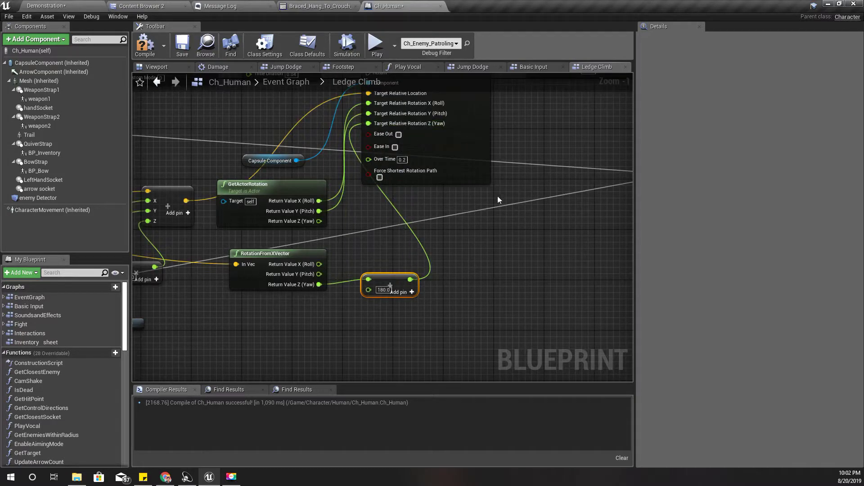
Return to the Demonstration level full screen and play-test, climbing onto the first white blocks
{"action": "left_click", "coordinate": [77, 6]}
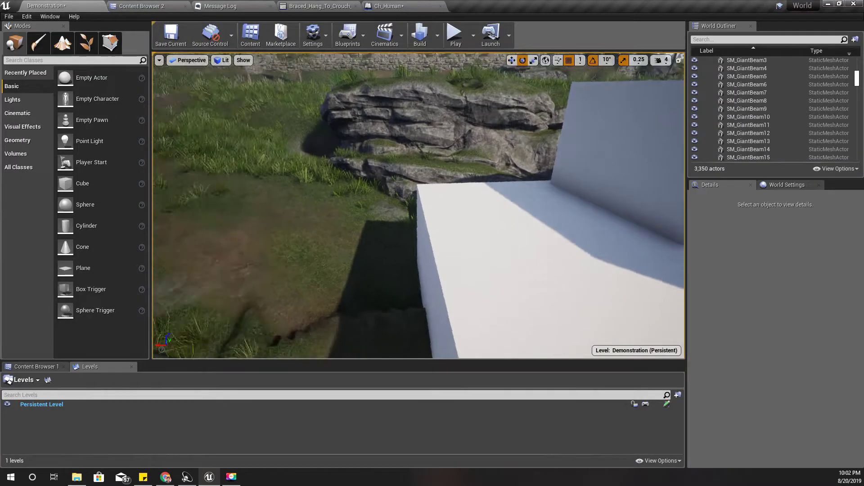
{"action": "right_click_drag", "start_coordinate": [419, 206], "coordinate": [419, 206]}
{"action": "key", "text": "F11"}
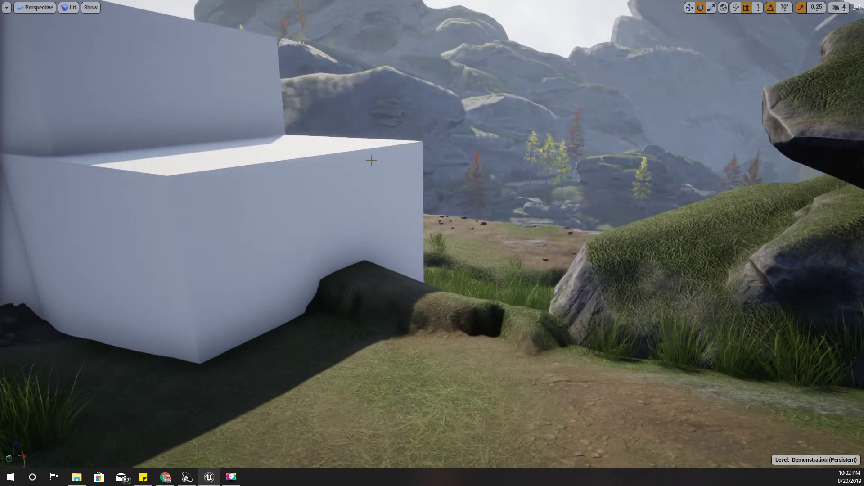
{"action": "key", "text": "alt+p"}
{"action": "key", "text": "space"}
{"action": "key", "text": "w"}
{"action": "key", "text": "space"}
{"action": "key", "text": "w"}
{"action": "key", "text": "w"}
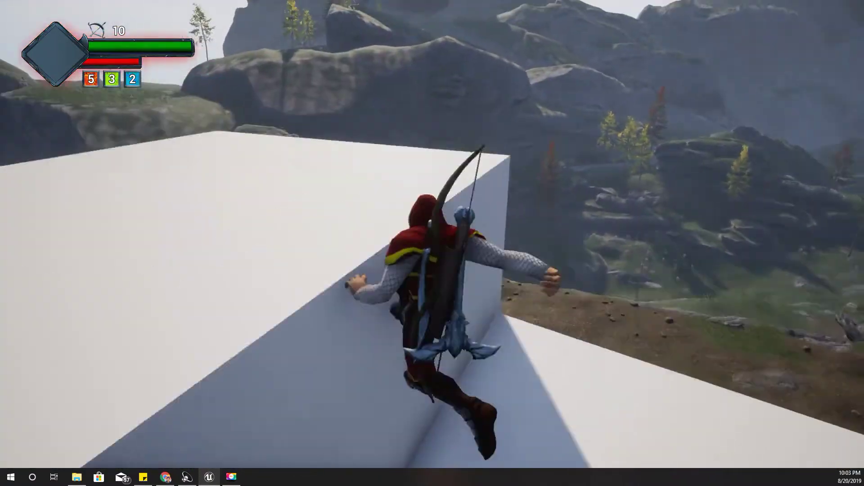
Run along the white block and climb its edge onto the top of the taller block
{"action": "key", "text": "w"}
{"action": "key", "text": "w"}
{"action": "key", "text": "w"}
{"action": "key", "text": "s"}
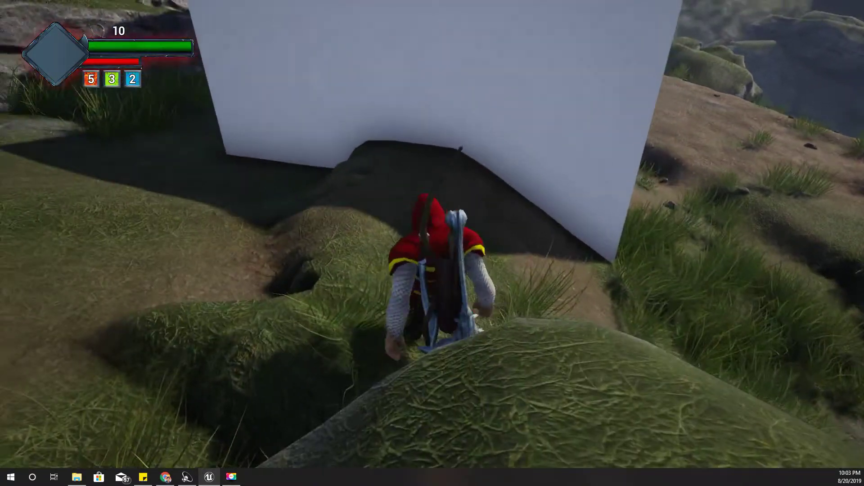
{"action": "key", "text": "w"}
{"action": "key", "text": "space"}
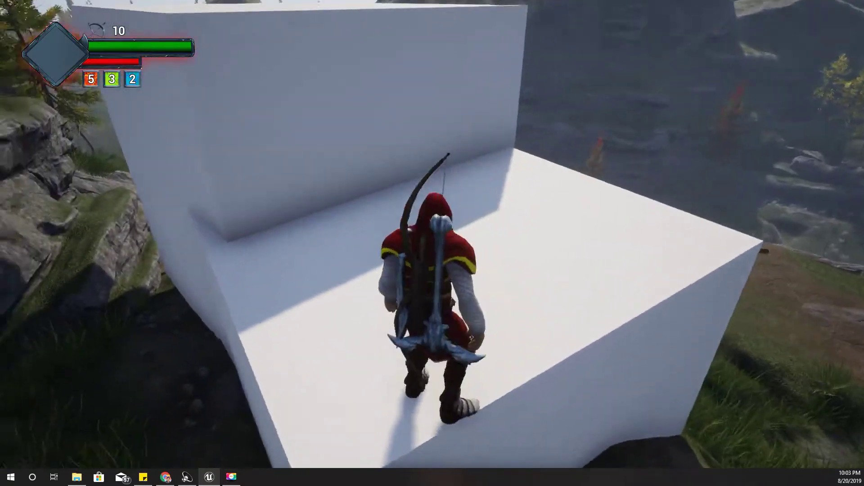
{"action": "key", "text": "space"}
Stop the play session, reframe the editor view on the white block, and start another play-test
{"action": "key", "text": "Escape"}
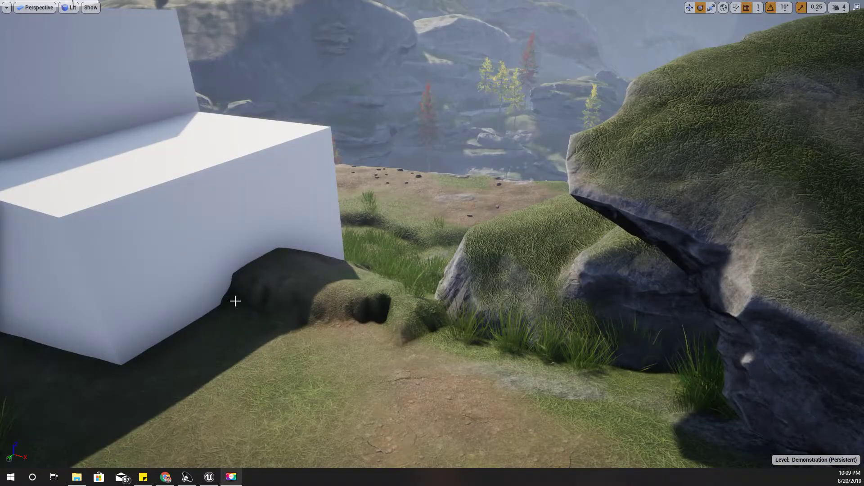
{"action": "right_click_drag", "start_coordinate": [433, 243], "coordinate": [315, 243]}
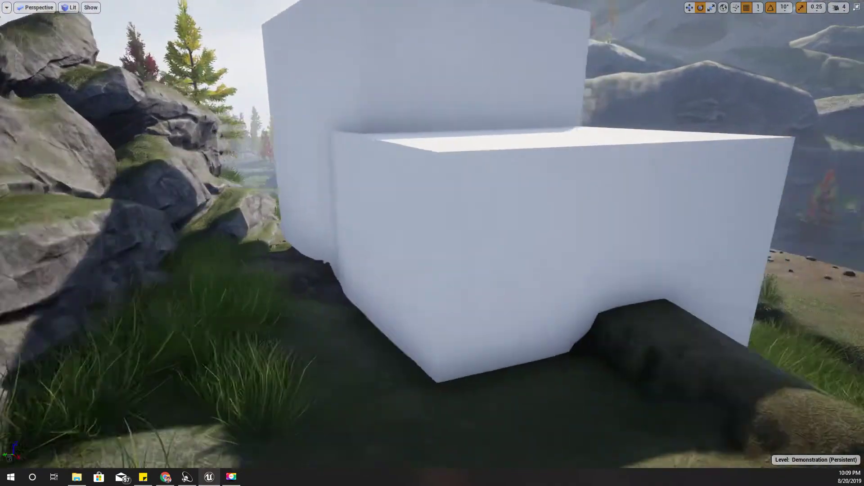
{"action": "right_click_drag", "start_coordinate": [252, 306], "coordinate": [387, 306]}
{"action": "key", "text": "alt+p"}
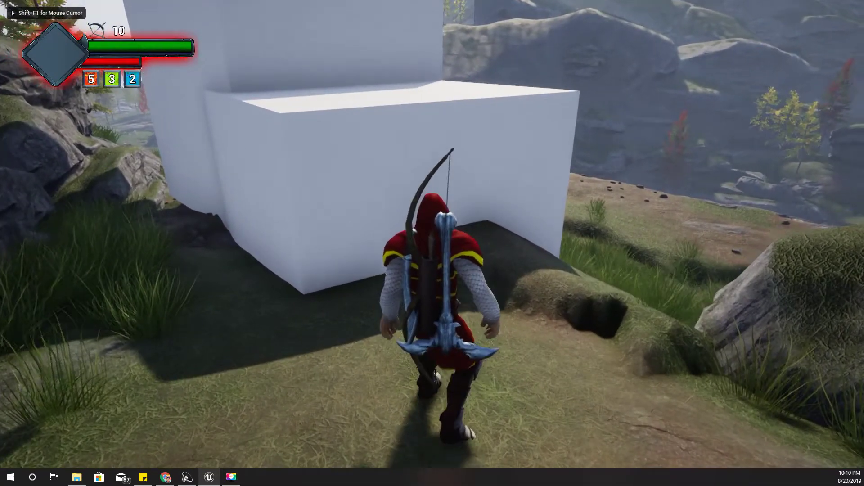
Climb the white blocks and walk up to the tall wall, then view Mixamo's shimmy preview from behind
{"action": "key", "text": "w"}
{"action": "key", "text": "space"}
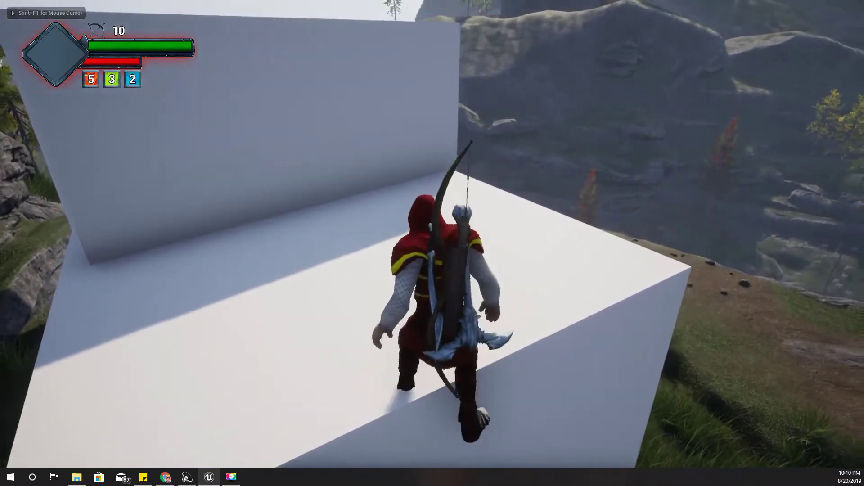
{"action": "key", "text": "s"}
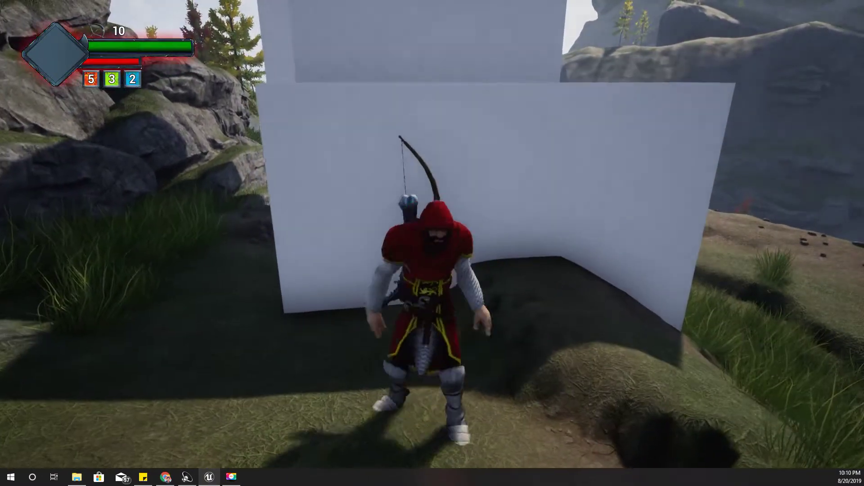
{"action": "key", "text": "w"}
{"action": "key", "text": "space"}
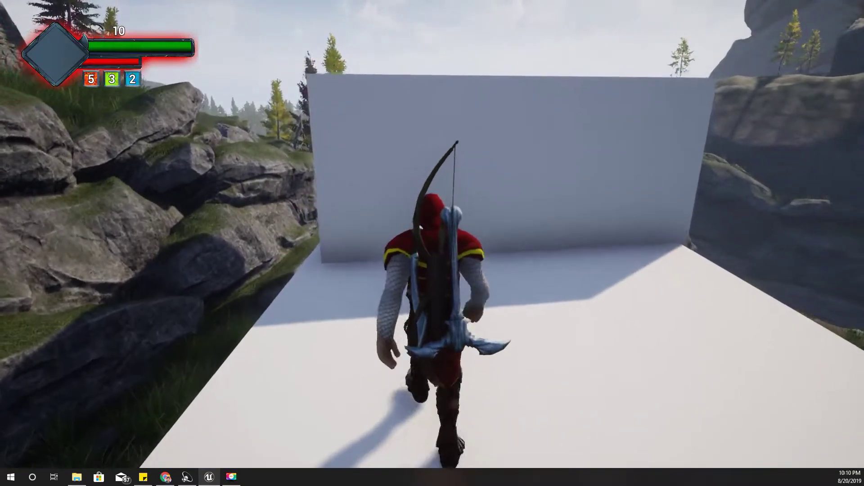
{"action": "key", "text": "space"}
{"action": "key", "text": "s"}
{"action": "key", "text": "s"}
{"action": "key", "text": "w"}
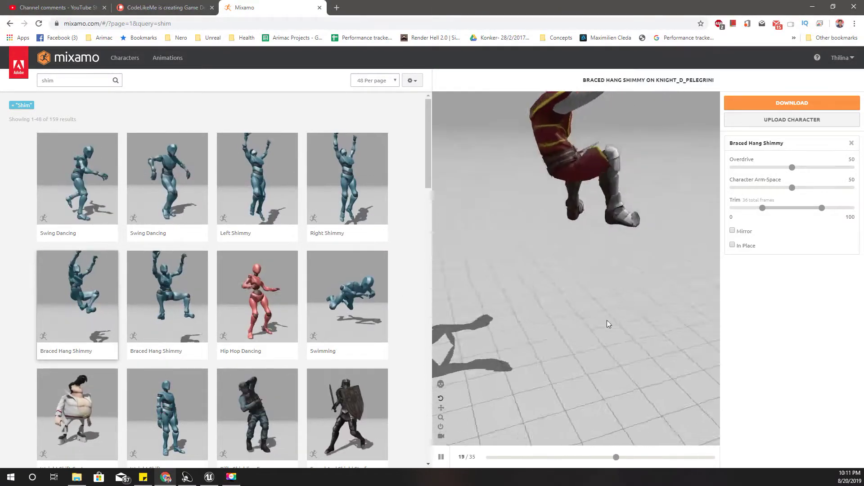
{"action": "mouse_move", "coordinate": [607, 320]}
{"action": "left_mouse_down"}
{"action": "mouse_move", "coordinate": [664, 311]}
{"action": "mouse_move", "coordinate": [605, 180]}
{"action": "left_mouse_up"}
Orbit the Braced Hang Shimmy preview to a higher angle, then resume the Unreal game
{"action": "left_click_drag", "start_coordinate": [572, 106], "coordinate": [547, 222]}
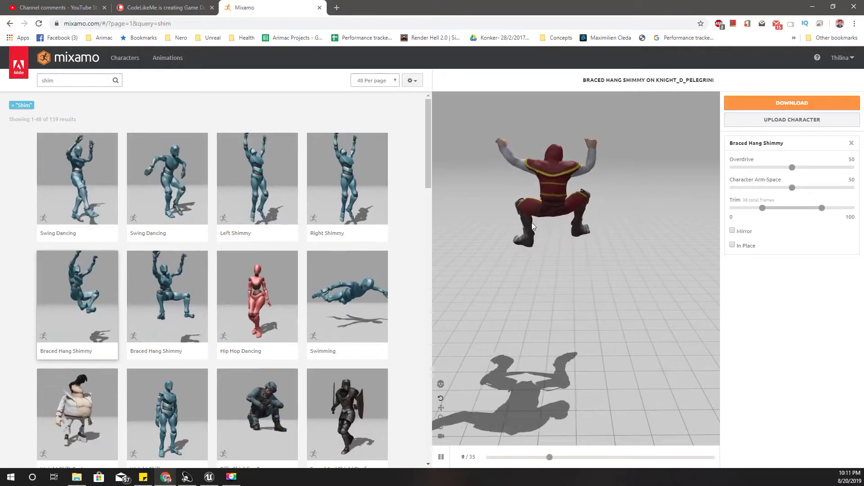
{"action": "left_click", "coordinate": [208, 478]}
{"action": "left_click", "coordinate": [346, 348]}
Walk the character left along the wall, face it, and climb the tall wall
{"action": "key", "text": "s"}
{"action": "key", "text": "a"}
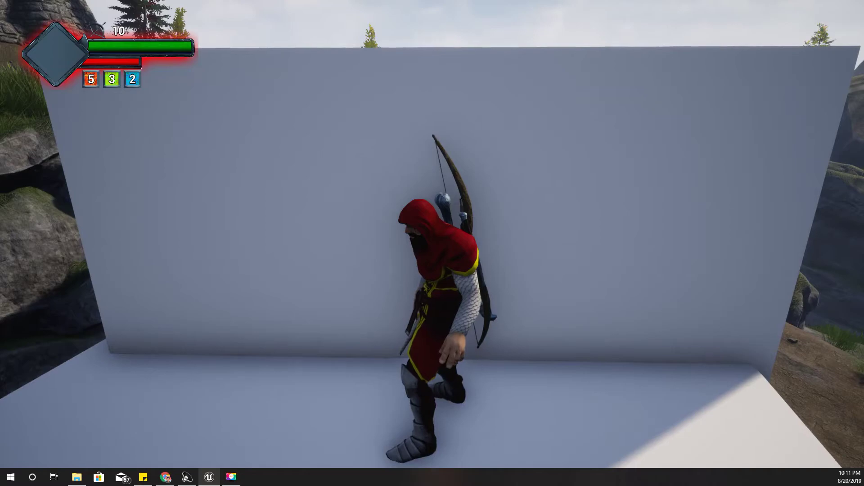
{"action": "key", "text": "s"}
{"action": "key", "text": "w"}
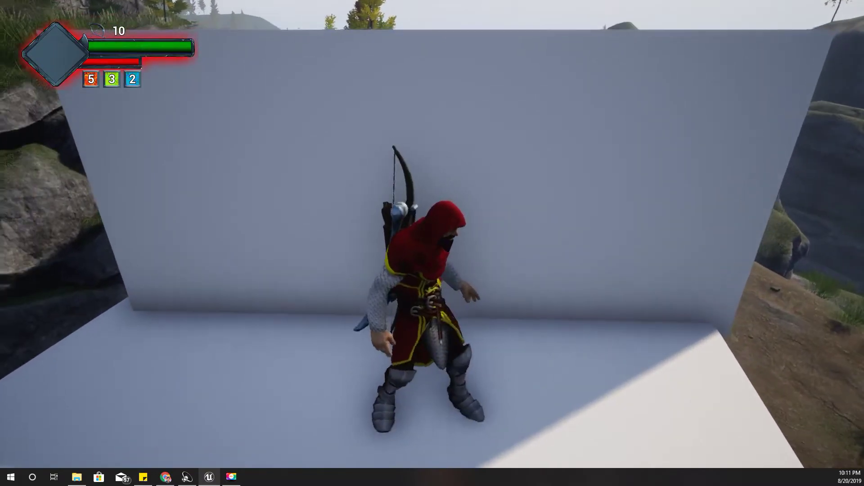
{"action": "key", "text": "space"}
Walk across the block top, stop the game, and fly the editor view back to the white block
{"action": "key", "text": "w"}
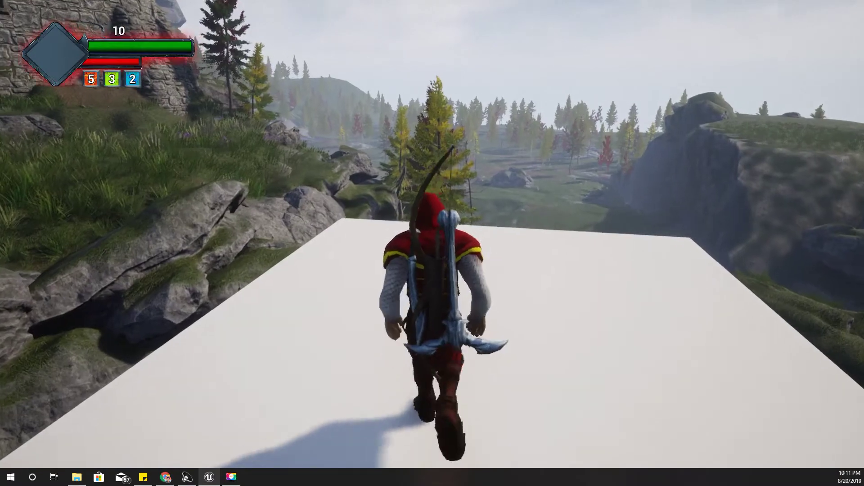
{"action": "key", "text": "Escape"}
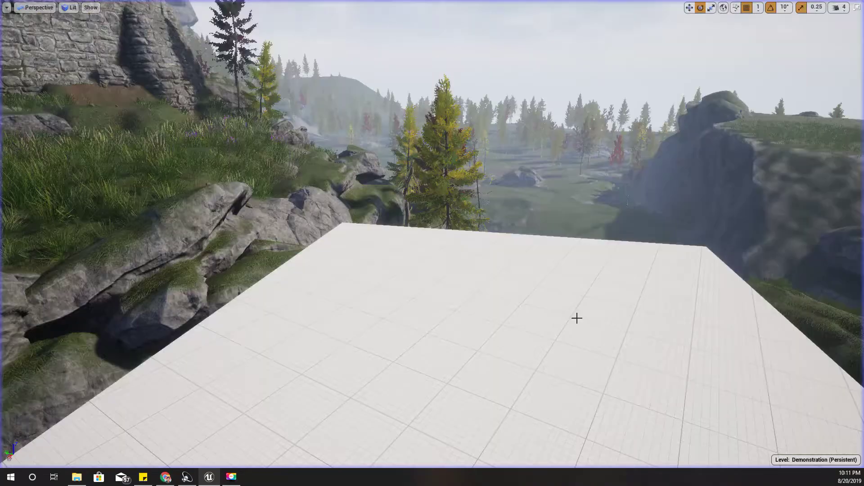
{"action": "right_click_drag", "start_coordinate": [299, 405], "coordinate": [299, 387]}
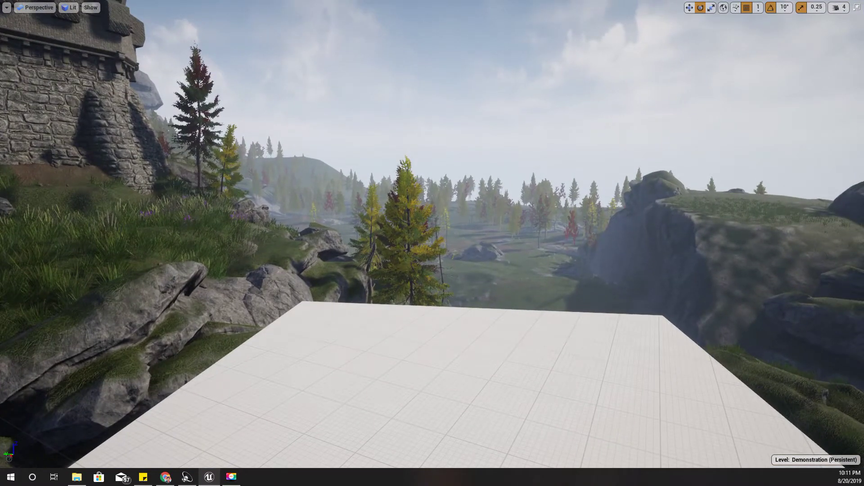
{"action": "right_click_drag", "start_coordinate": [299, 388], "coordinate": [324, 361]}
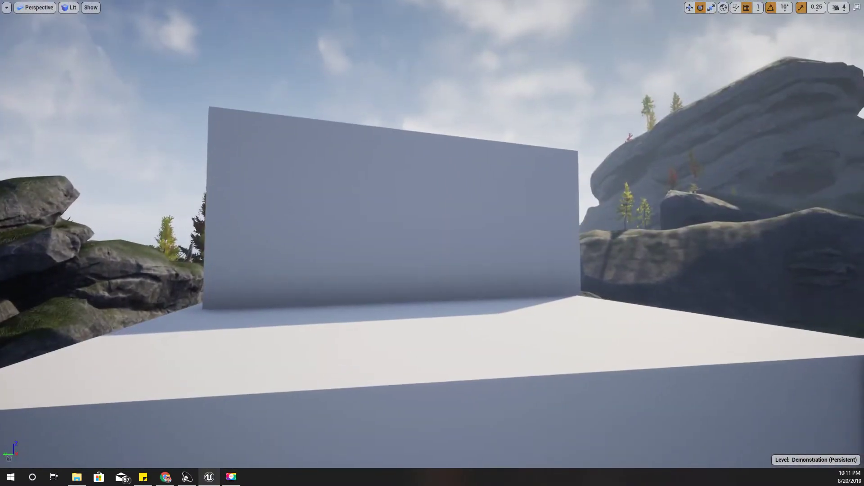
Scroll through CodeLikeMe's Patreon posts and membership tiers, back up to the Unreal Third Person Shooter #7 post
{"action": "right_click_drag", "start_coordinate": [330, 288], "coordinate": [330, 301]}
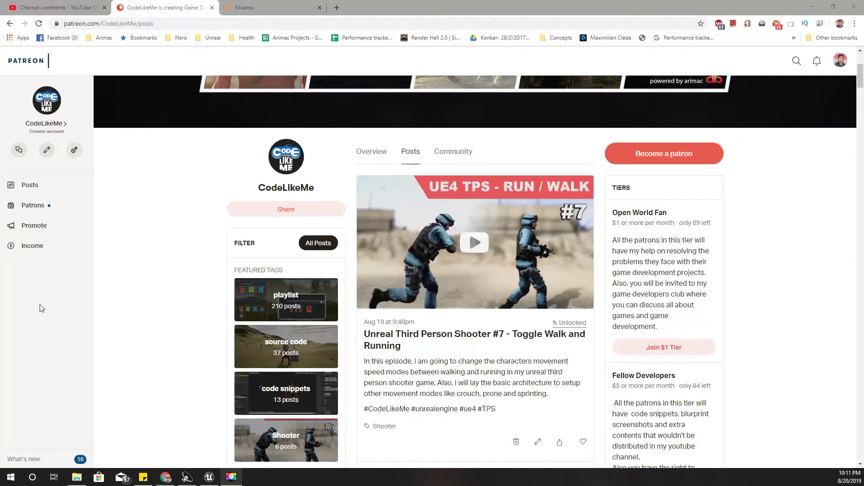
{"action": "scroll", "coordinate": [188, 276], "scroll_direction": "up", "scroll_amount": 1}
{"action": "scroll", "coordinate": [187, 276], "scroll_direction": "down", "scroll_amount": 3}
{"action": "scroll", "coordinate": [195, 276], "scroll_direction": "down", "scroll_amount": 5}
{"action": "scroll", "coordinate": [288, 333], "scroll_direction": "down", "scroll_amount": 4}
{"action": "scroll", "coordinate": [289, 333], "scroll_direction": "down", "scroll_amount": 4}
{"action": "scroll", "coordinate": [367, 303], "scroll_direction": "down", "scroll_amount": 3}
{"action": "scroll", "coordinate": [367, 299], "scroll_direction": "down", "scroll_amount": 2}
{"action": "scroll", "coordinate": [367, 299], "scroll_direction": "up", "scroll_amount": 4}
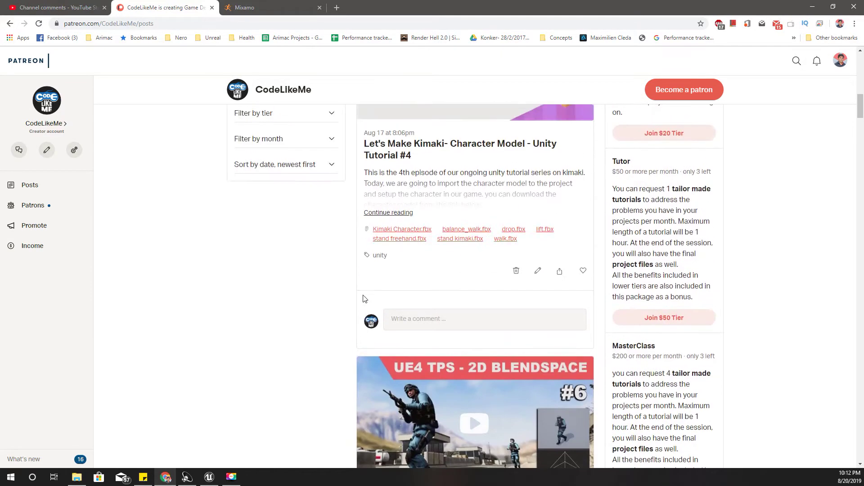
{"action": "scroll", "coordinate": [367, 299], "scroll_direction": "up", "scroll_amount": 5}
{"action": "scroll", "coordinate": [360, 295], "scroll_direction": "up", "scroll_amount": 8}
{"action": "scroll", "coordinate": [356, 290], "scroll_direction": "up", "scroll_amount": 2}
{"action": "scroll", "coordinate": [355, 288], "scroll_direction": "down", "scroll_amount": 2}
{"action": "scroll", "coordinate": [356, 289], "scroll_direction": "down", "scroll_amount": 2}
{"action": "scroll", "coordinate": [356, 289], "scroll_direction": "down", "scroll_amount": 1}
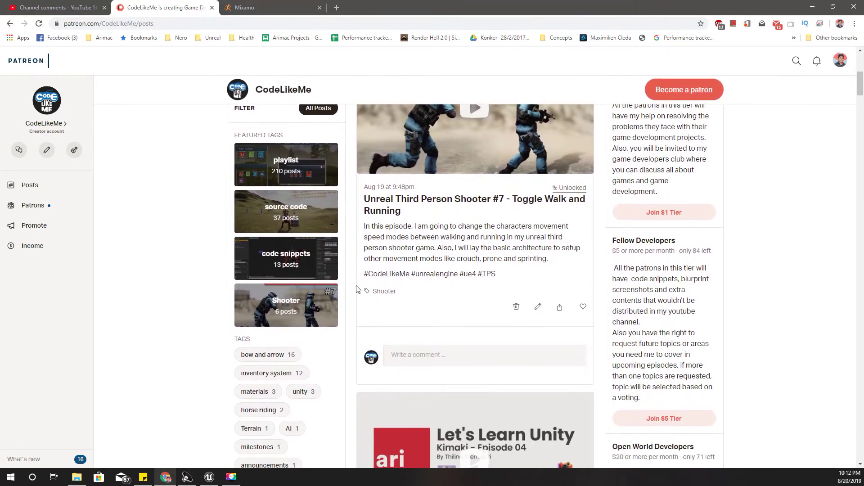